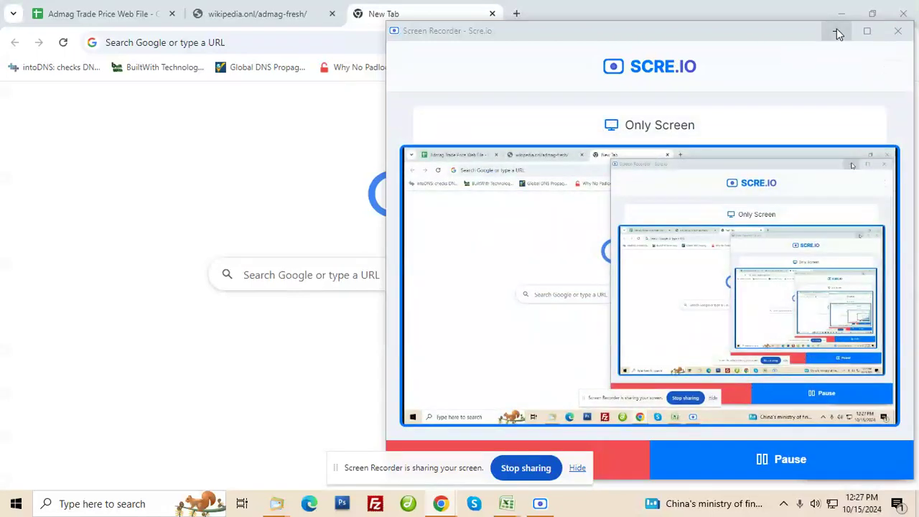
- Minimize the Screen Recorder and Chrome windows to show the pricing data email
left_click(837, 33)
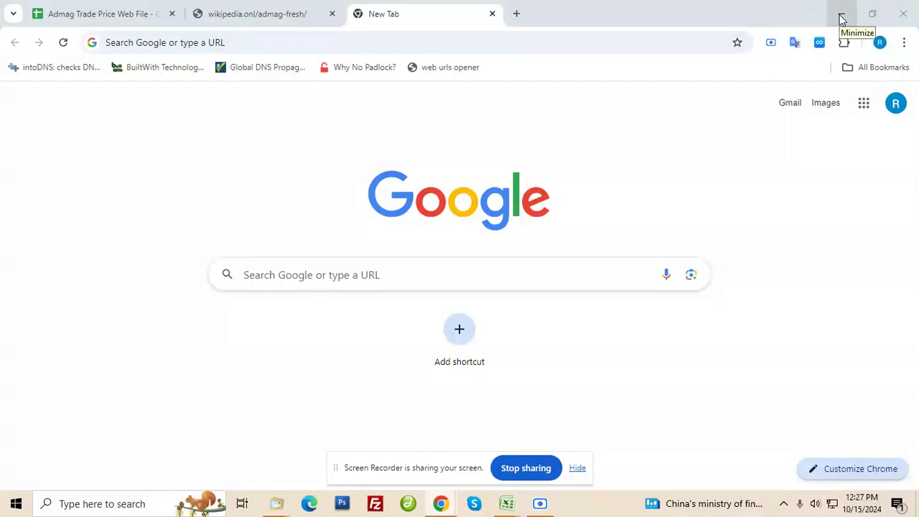
left_click(842, 20)
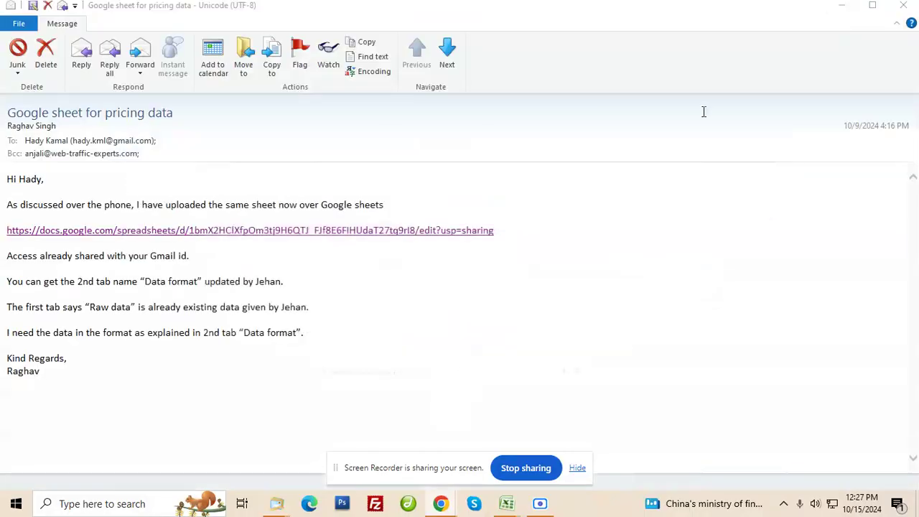
- Open the docs.google.com spreadsheet link in the 'Google sheet for pricing data' email
left_click(153, 230)
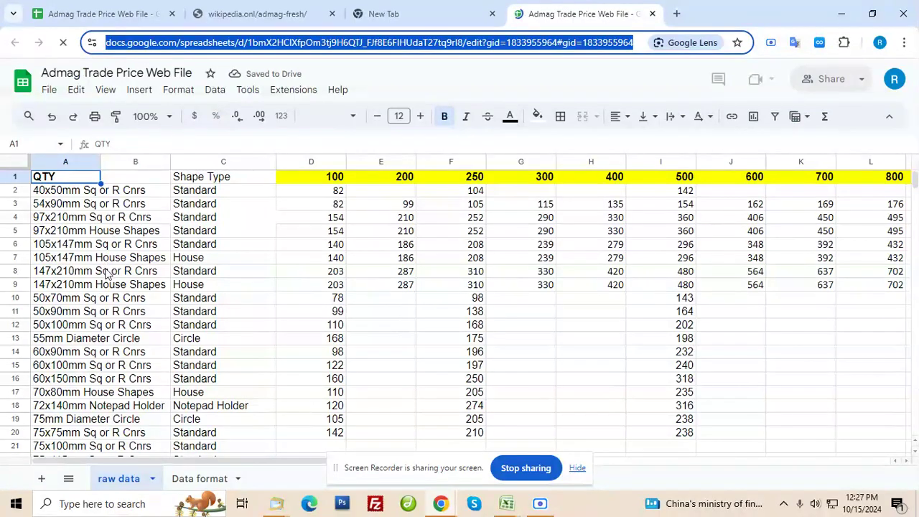
scroll(106, 273, "down", 5)
scroll(107, 273, "up", 5)
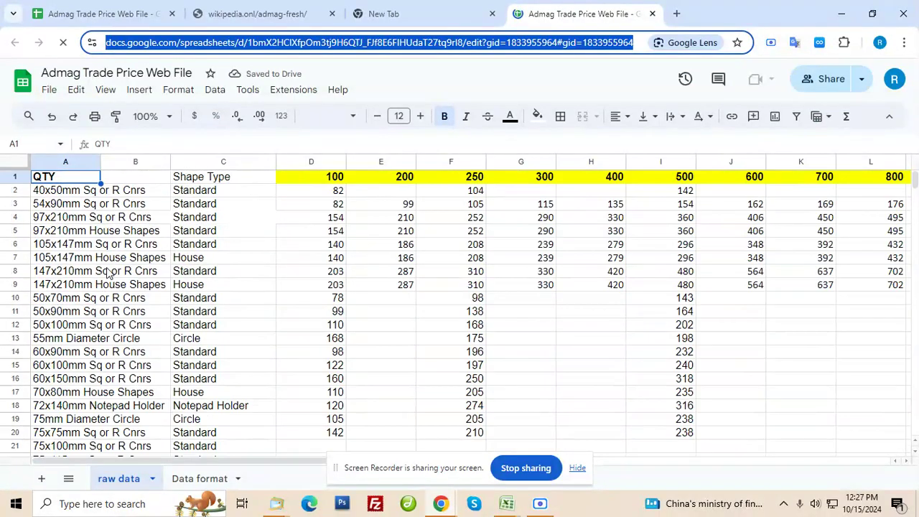
left_click(200, 478)
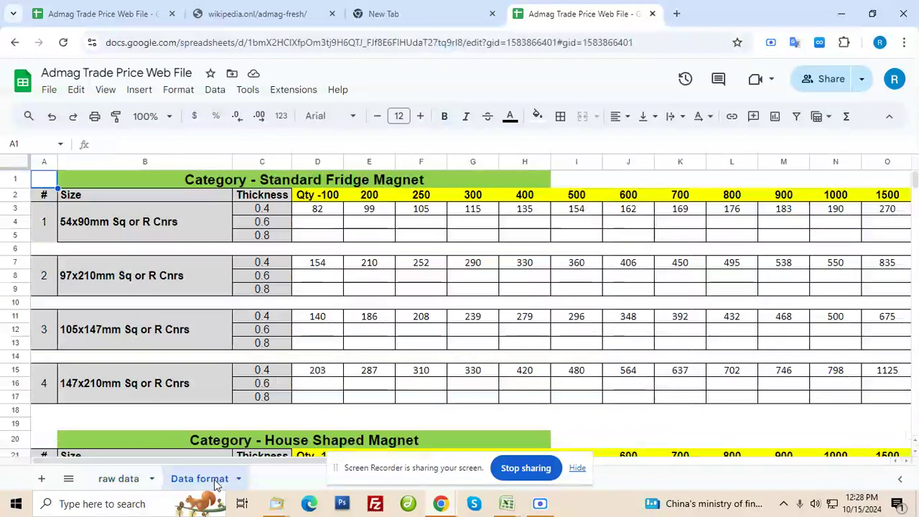
scroll(213, 371, "down", 8)
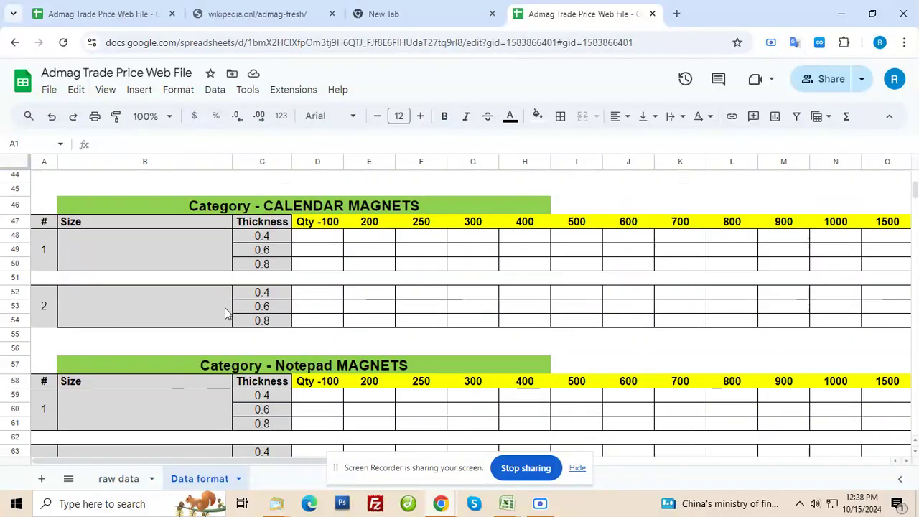
scroll(225, 308, "down", 4)
scroll(225, 308, "up", 12)
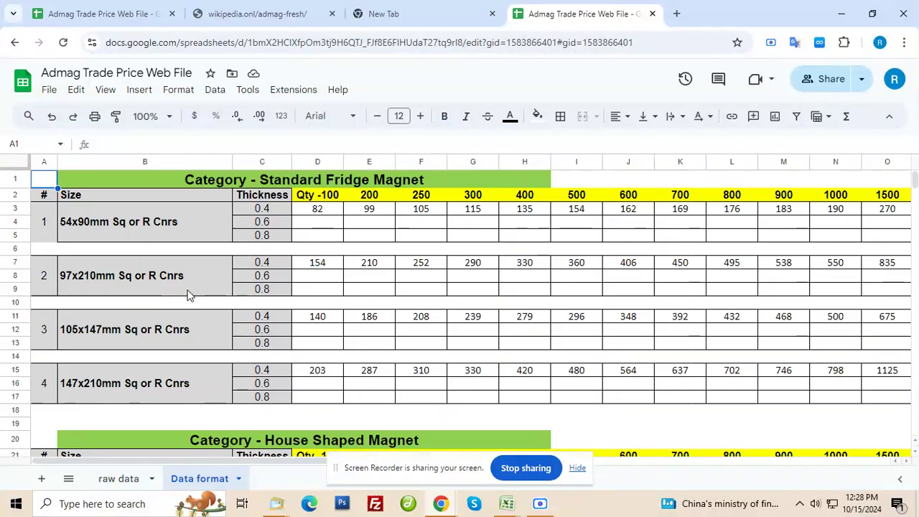
left_click(139, 225)
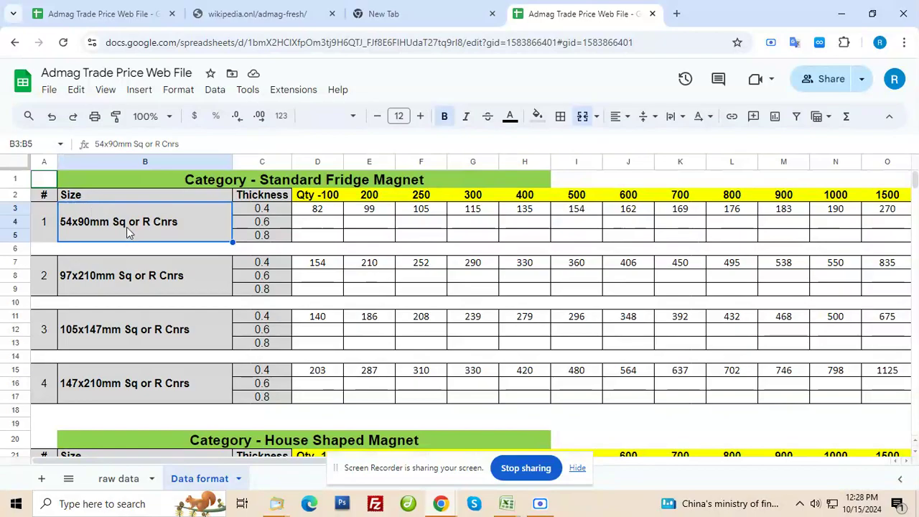
left_click(274, 209)
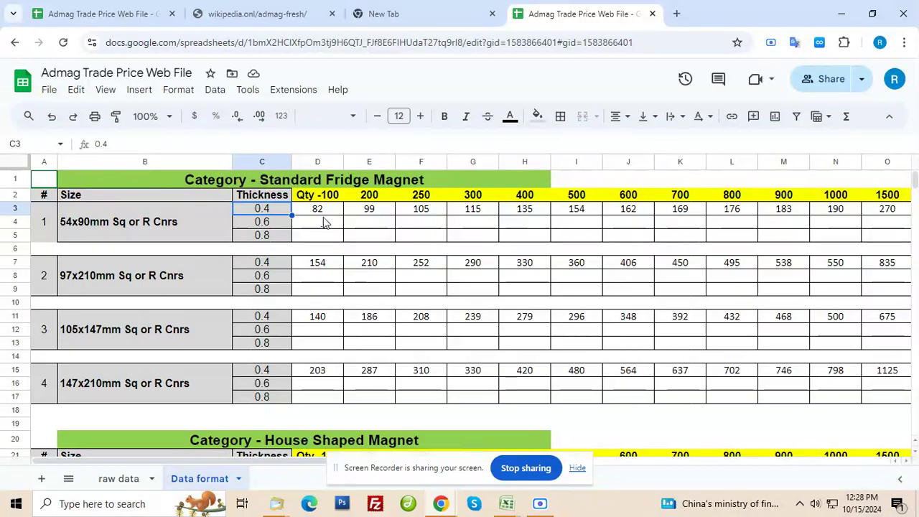
scroll(323, 217, "down", 3)
scroll(323, 217, "up", 3)
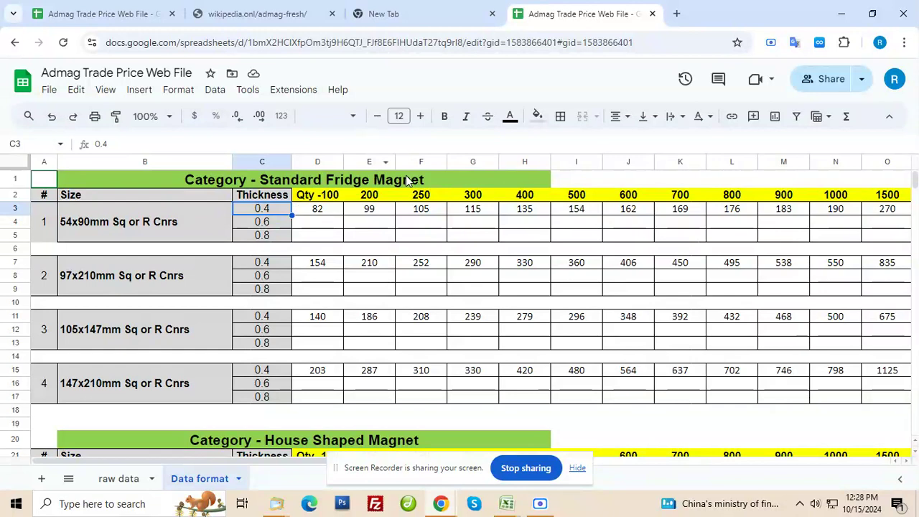
left_click(142, 224)
left_click(155, 273)
left_click(141, 329)
left_click(136, 390)
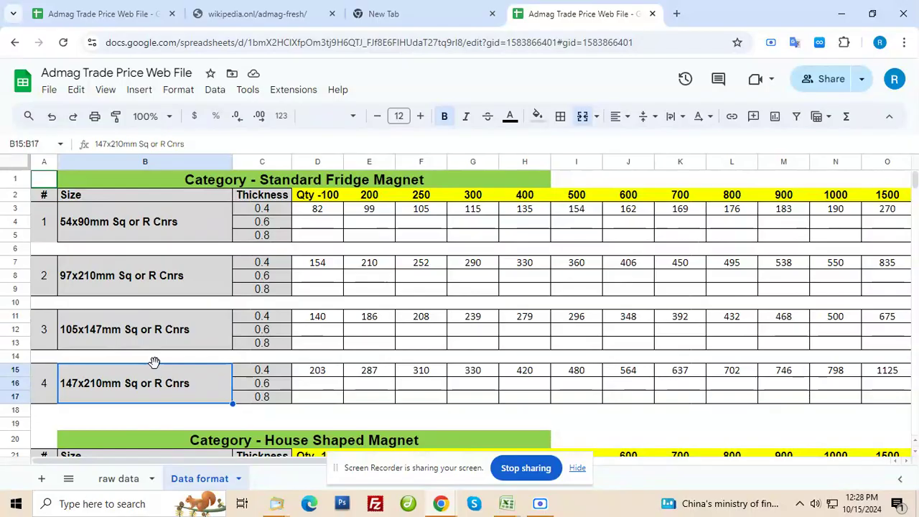
left_click(121, 479)
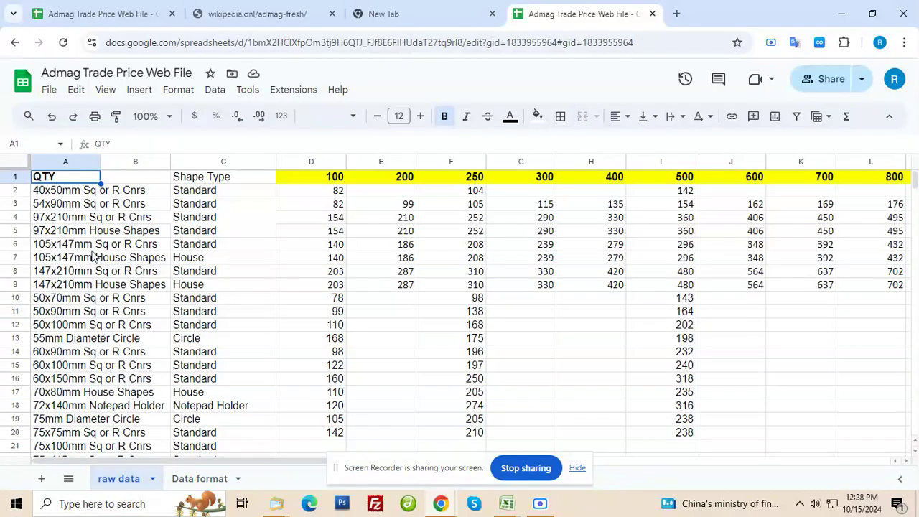
- Select A2:A9 on the raw data tab, then go to the Data format sheet
left_click_drag(82, 191, 83, 289)
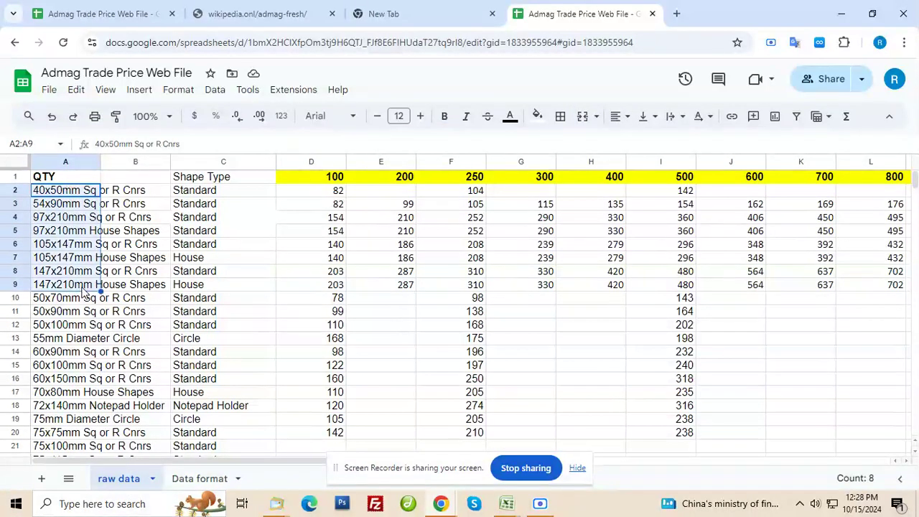
left_click(183, 479)
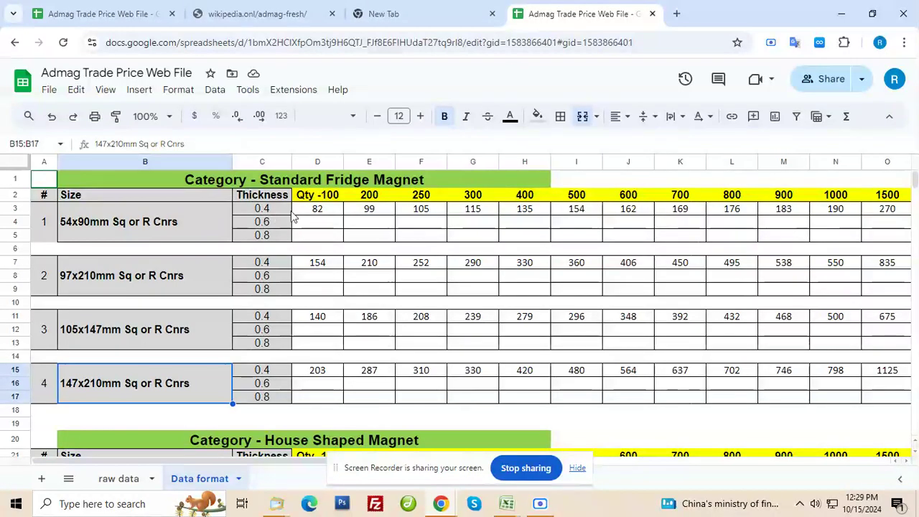
- Enter 85 in D4 as the 54x90mm 0.6 thickness price for quantity 100
left_click(319, 224)
left_click(338, 235)
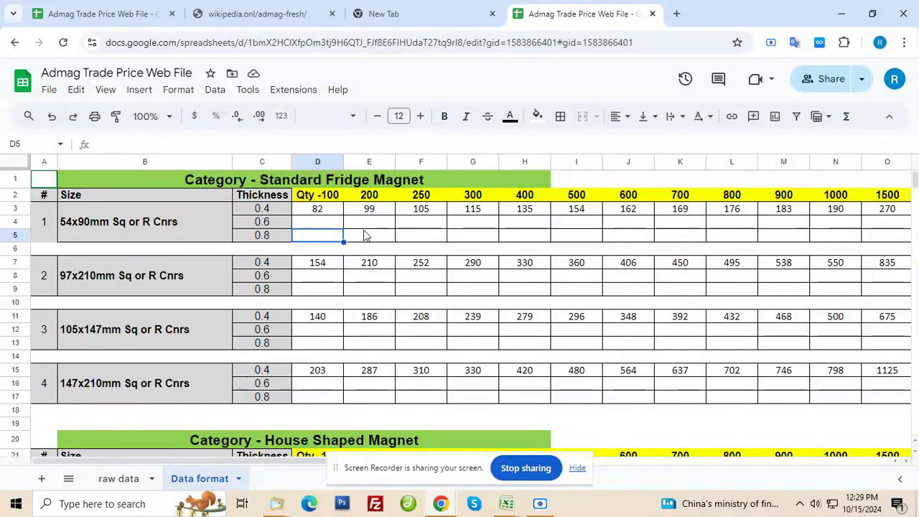
left_click(370, 225)
left_click(375, 237)
left_click(420, 224)
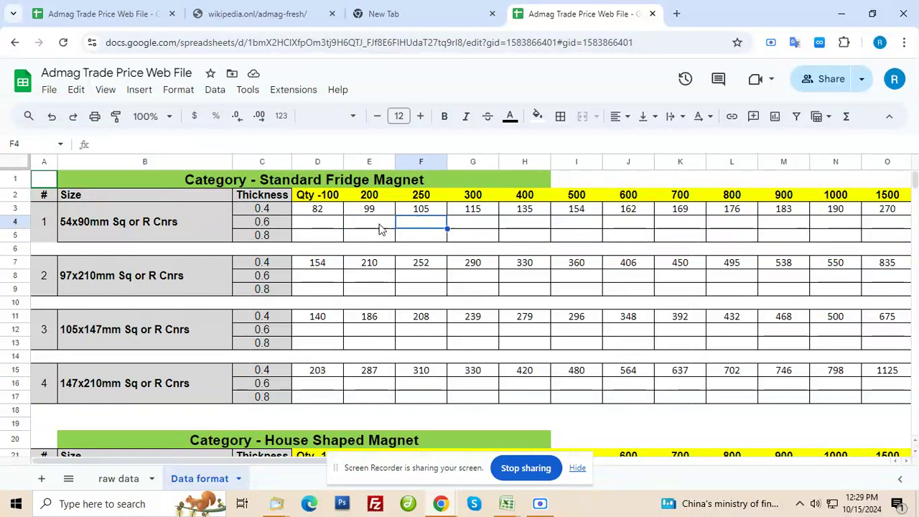
left_click(273, 226)
left_click(271, 234)
left_click(320, 224)
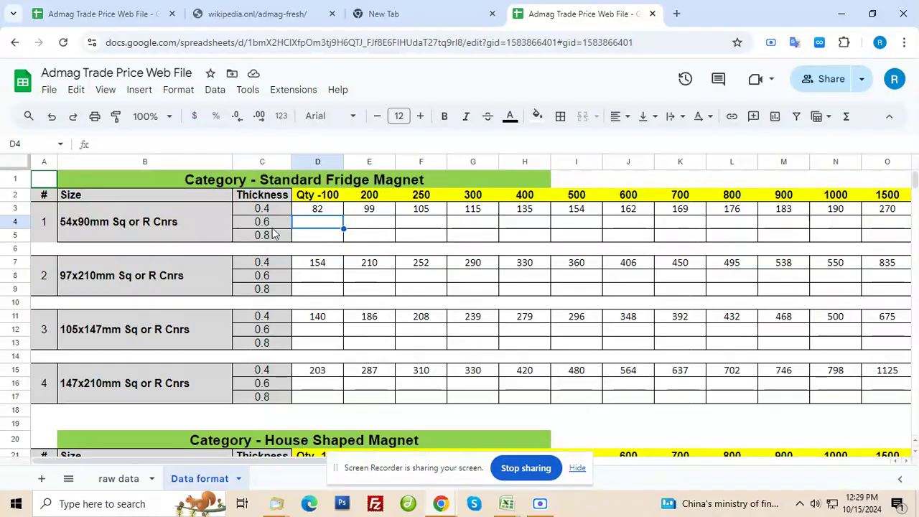
type("85")
key("Return")
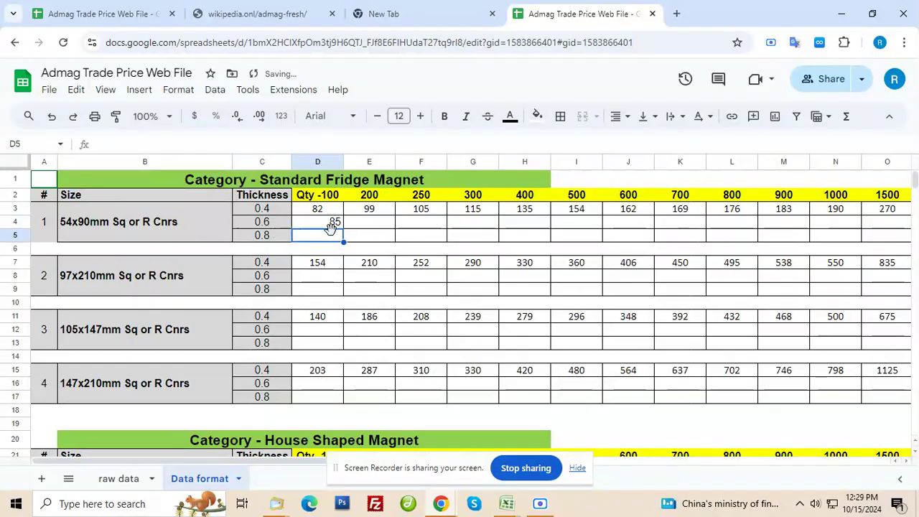
- Enter 105 in E4 for quantity 200, then close the spreadsheet tab
left_click(337, 226)
left_click(364, 228)
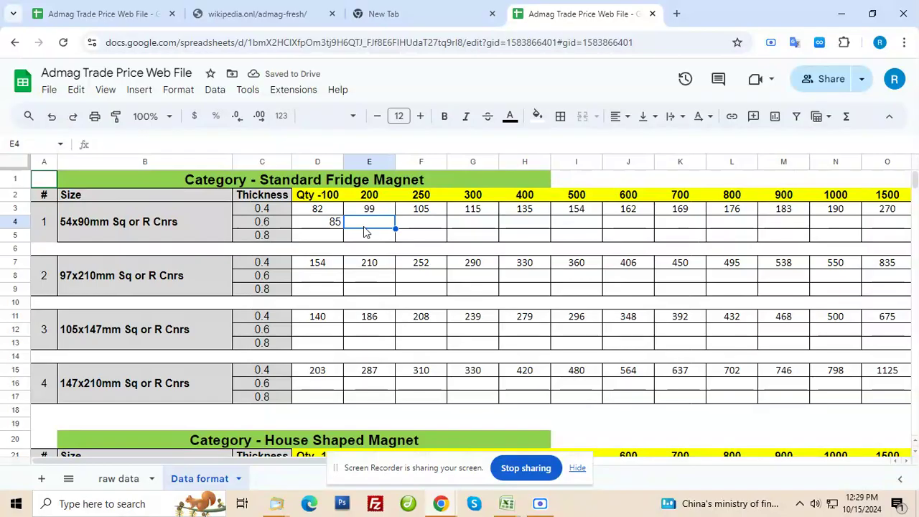
type("105")
left_click(420, 227)
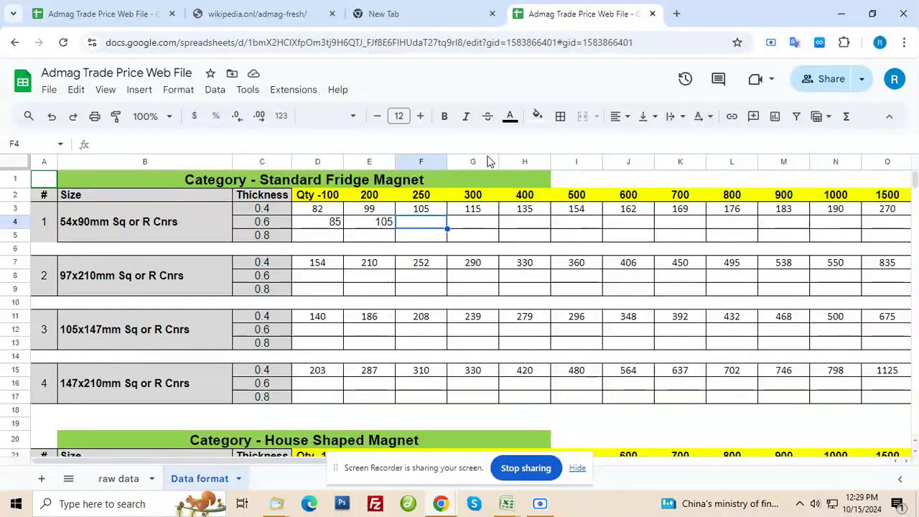
left_click(651, 15)
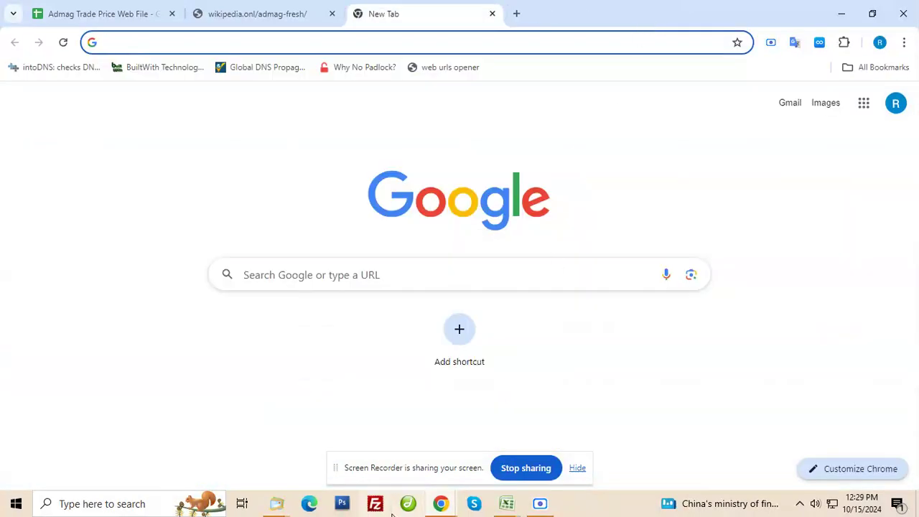
- Bring up the pricing data email from the taskbar and reopen its spreadsheet link
mouse_move(296, 495)
left_click(303, 479)
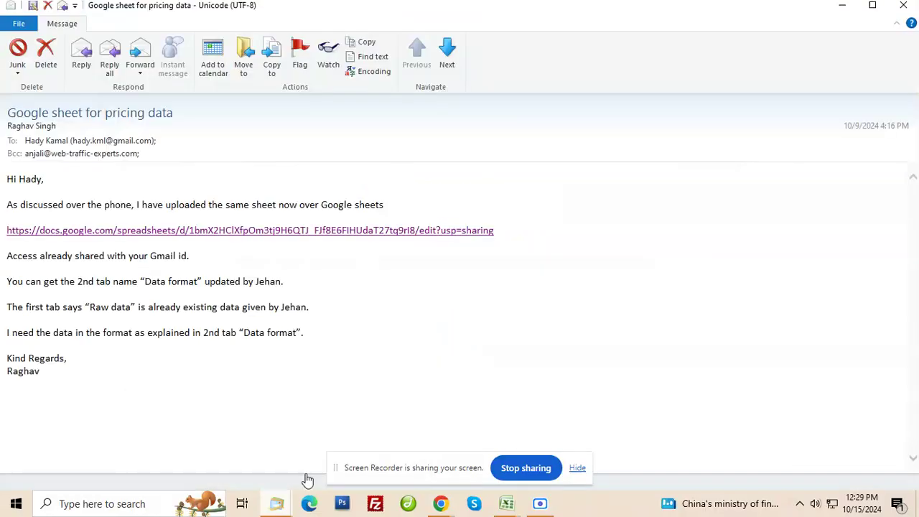
left_click(214, 231)
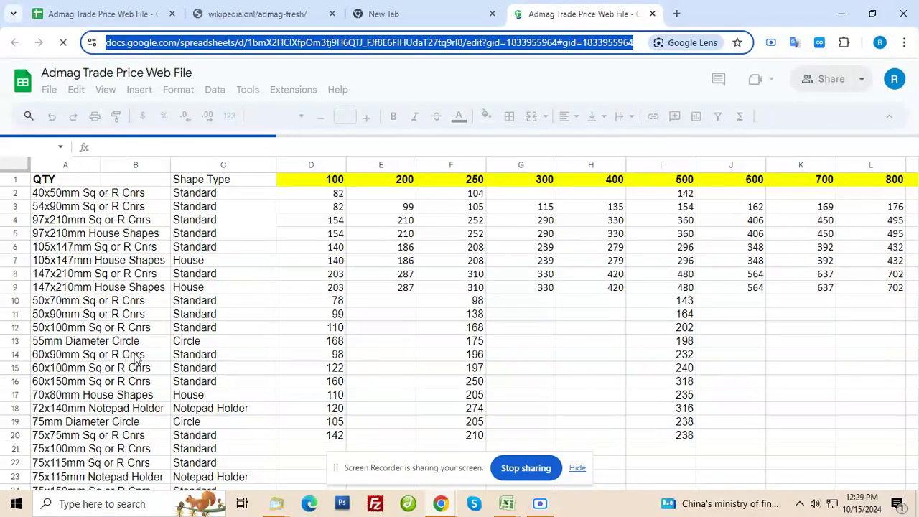
scroll(208, 366, "down", 5)
- Switch to the Data format sheet and clear the 85 and 105 entries in D4:E4
left_click(195, 479)
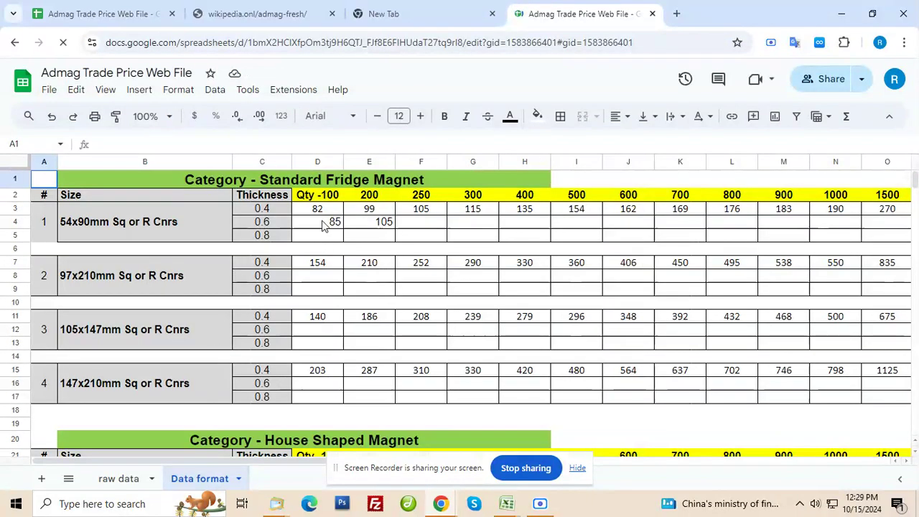
left_click(321, 225)
left_click(388, 224)
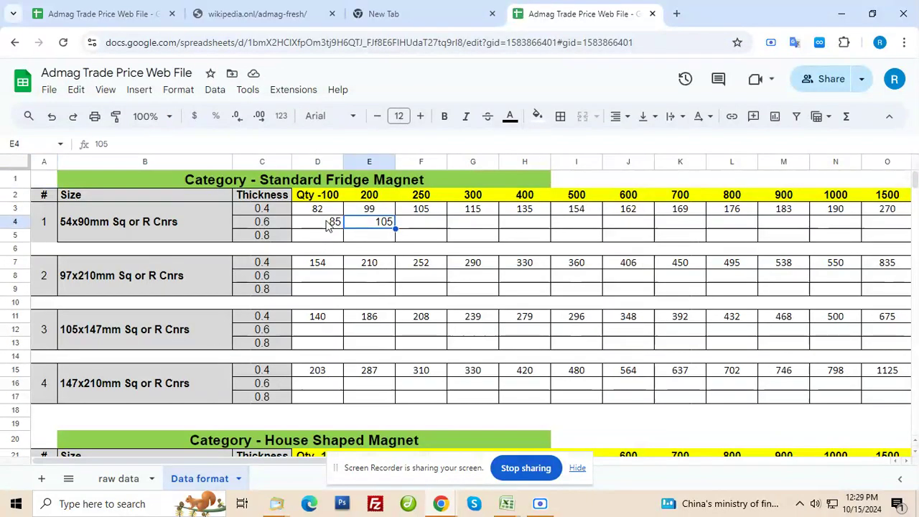
left_click_drag(327, 224, 363, 229)
key("Delete")
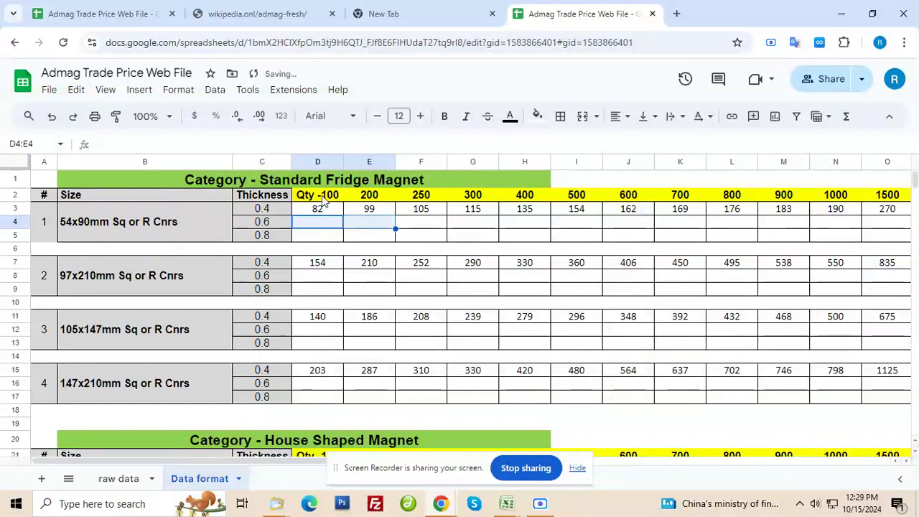
left_click(318, 208)
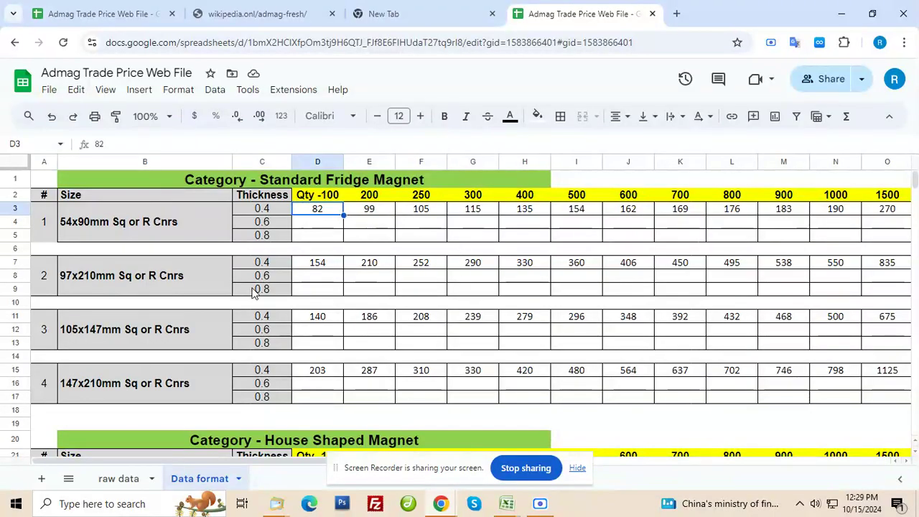
scroll(358, 301, "down", 2)
scroll(79, 287, "up", 2)
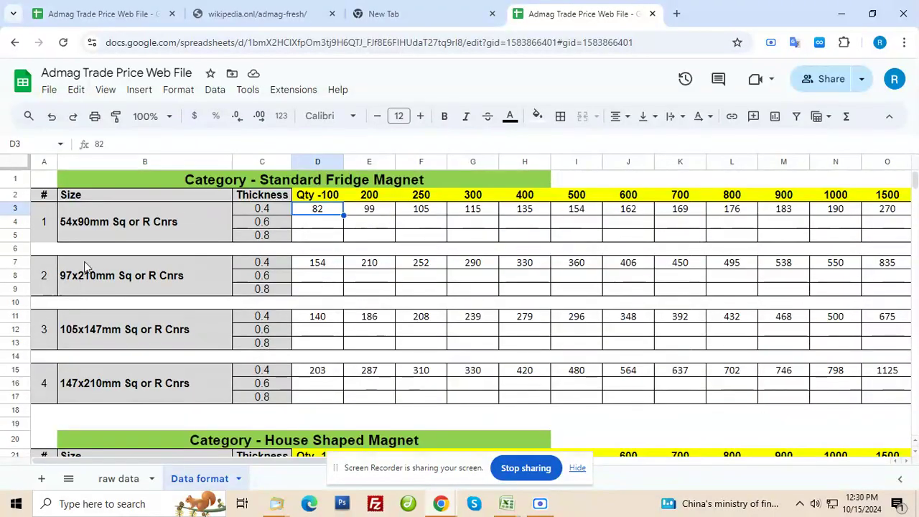
- Insert three blank rows above row 19, below the Standard Fridge Magnet table
left_click(140, 243)
left_click_drag(140, 244, 147, 388)
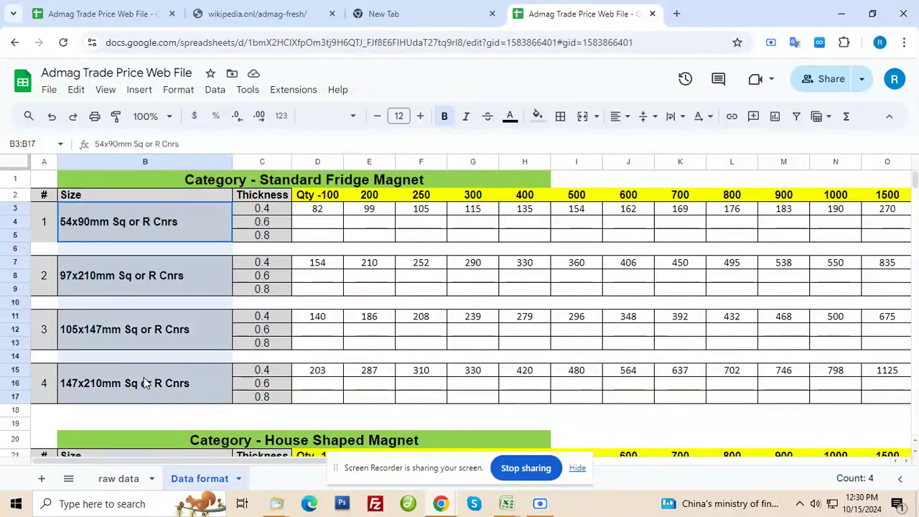
left_click(350, 182)
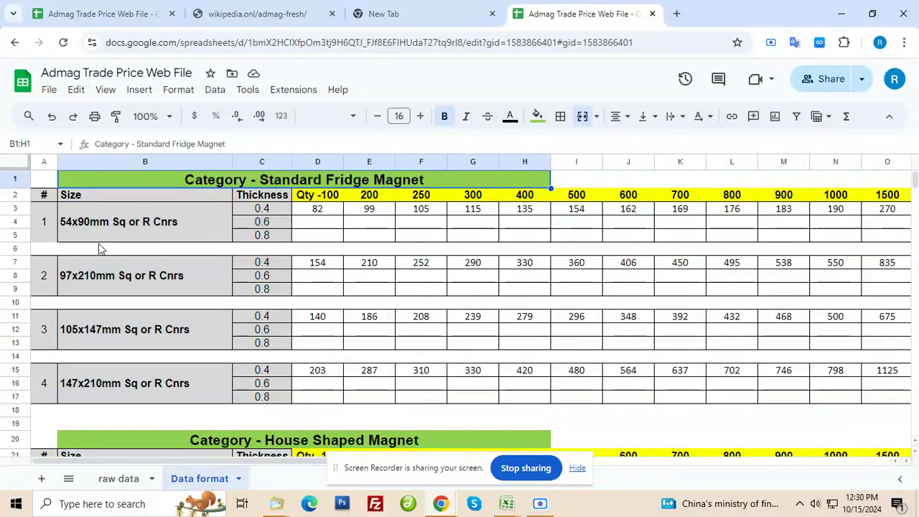
scroll(130, 356, "down", 2)
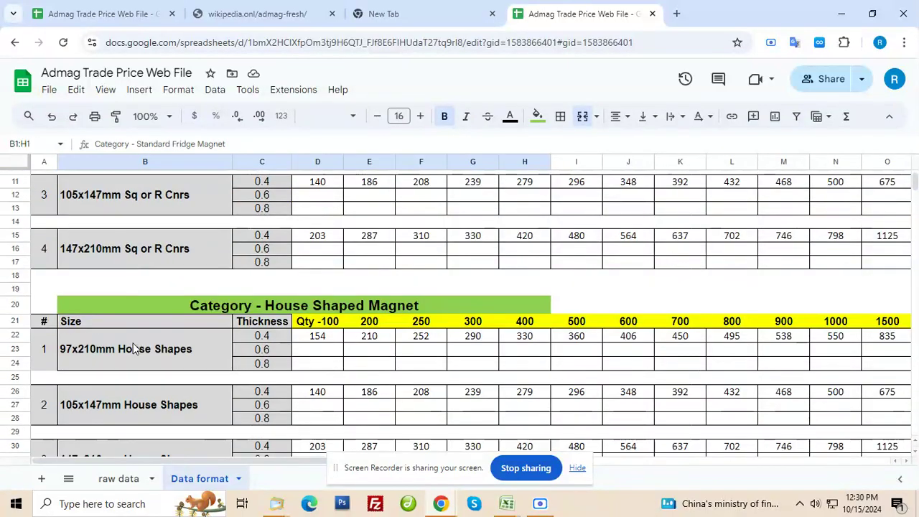
left_click(15, 289)
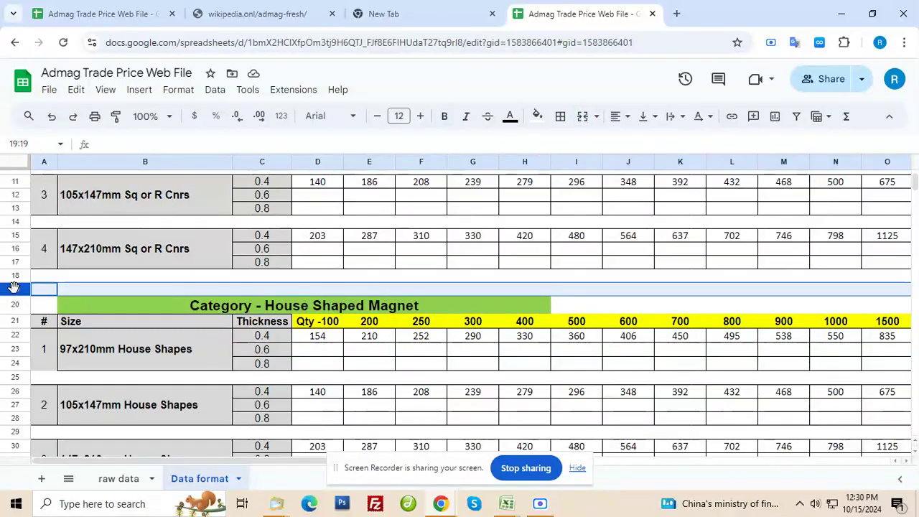
right_click(14, 287)
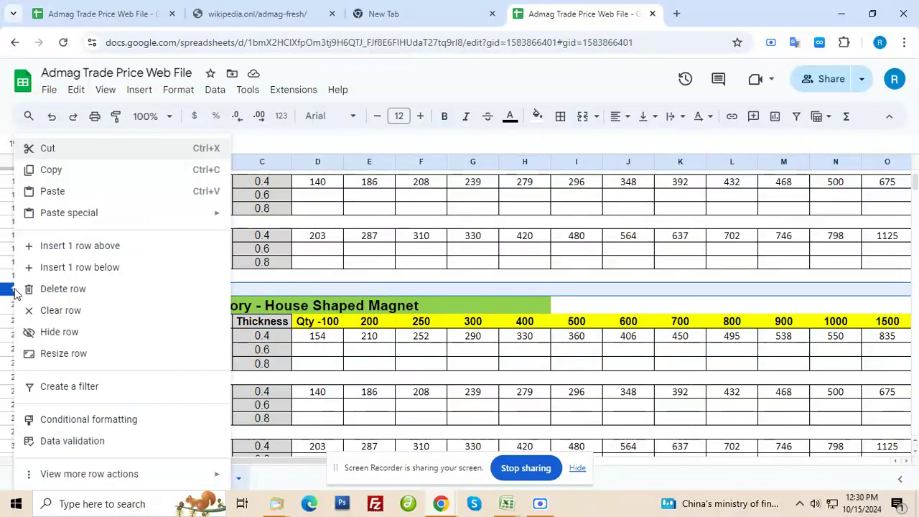
left_click(83, 253)
right_click(12, 295)
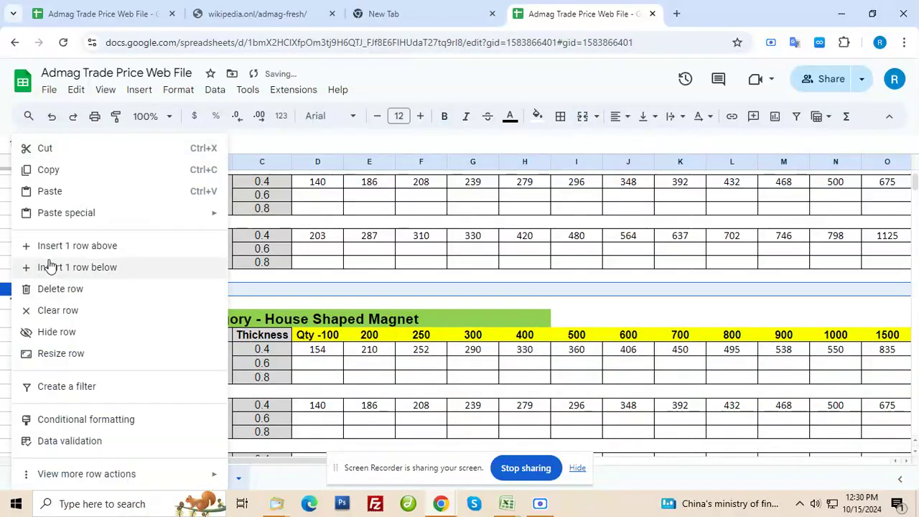
left_click(56, 247)
right_click(9, 293)
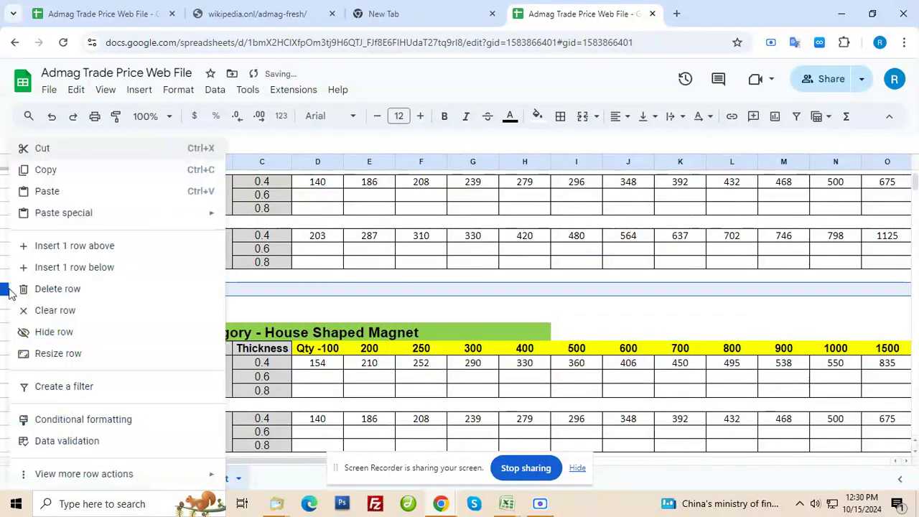
left_click(56, 253)
- Copy the 147x210mm block from rows 15–17 and paste it at A19
left_click(94, 303)
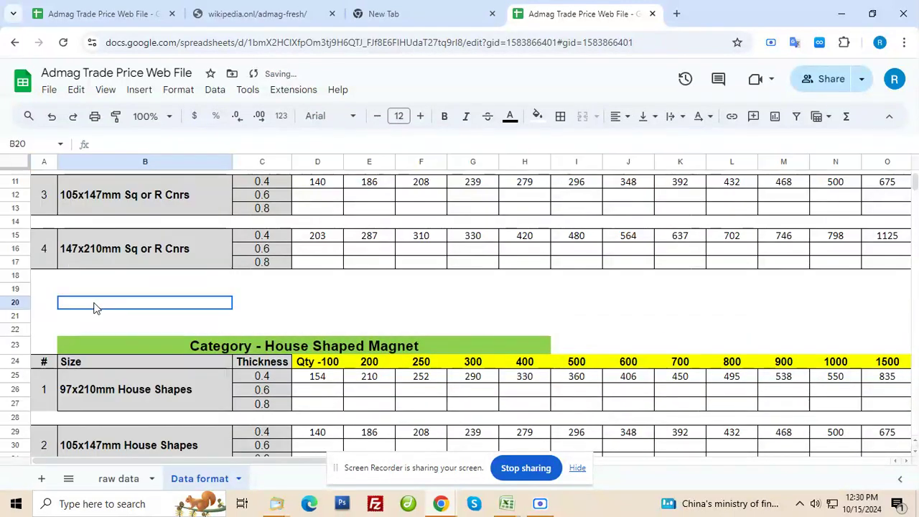
left_click_drag(14, 236, 14, 260)
right_click(13, 259)
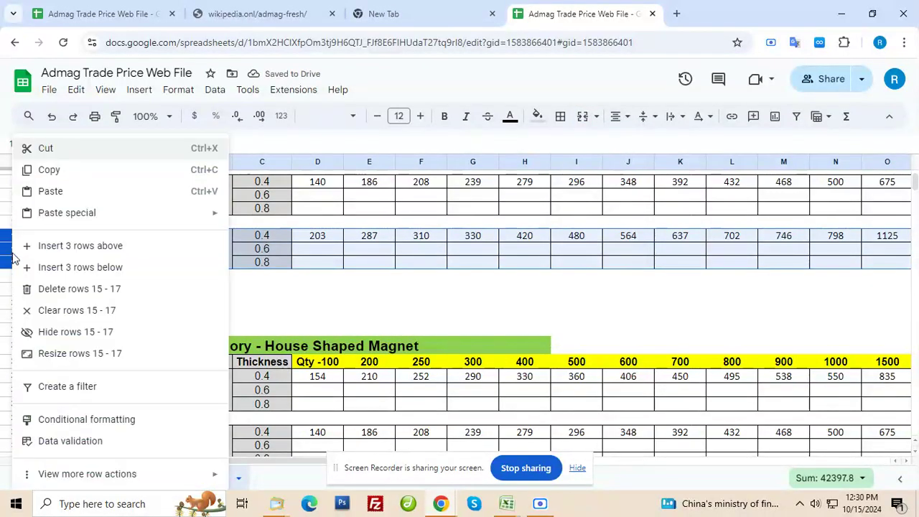
left_click(50, 171)
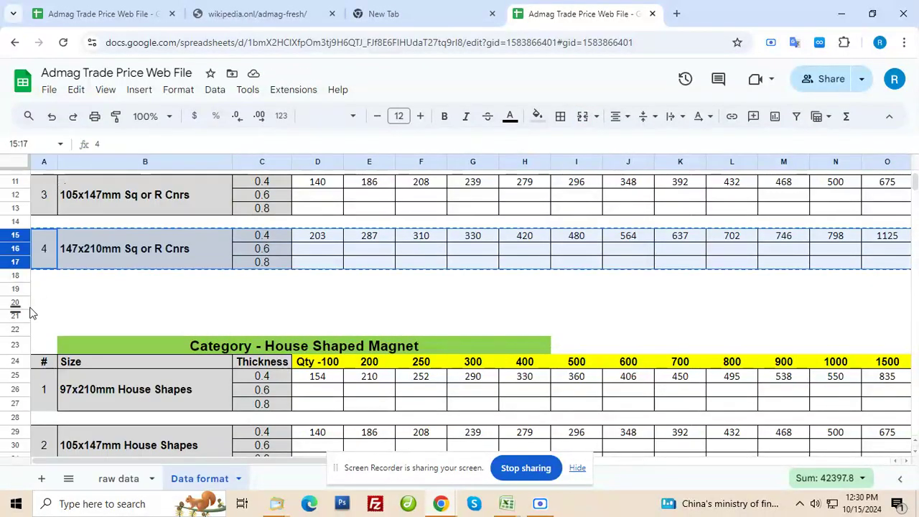
left_click(44, 292)
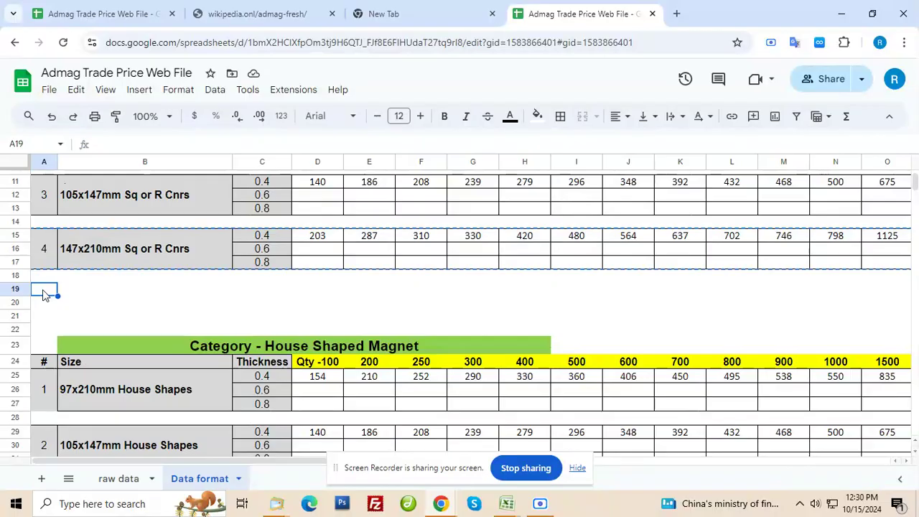
key("ctrl+v")
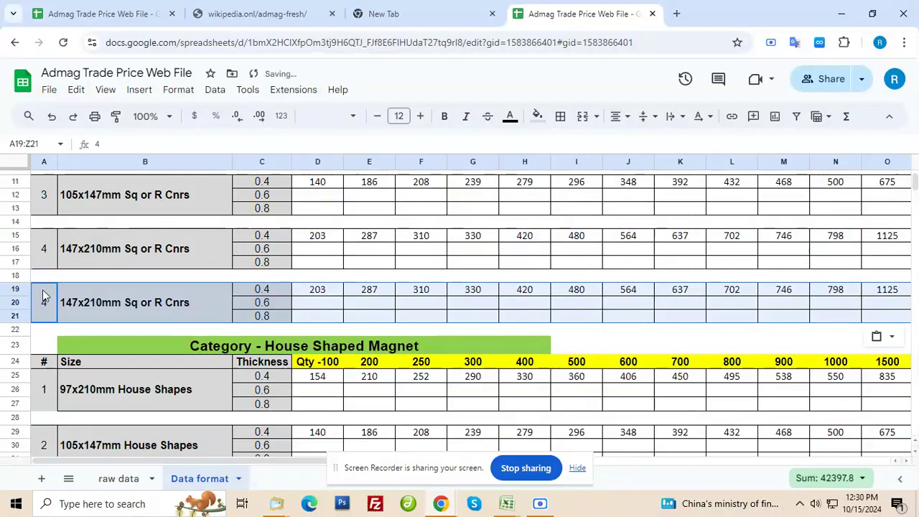
left_click(99, 312)
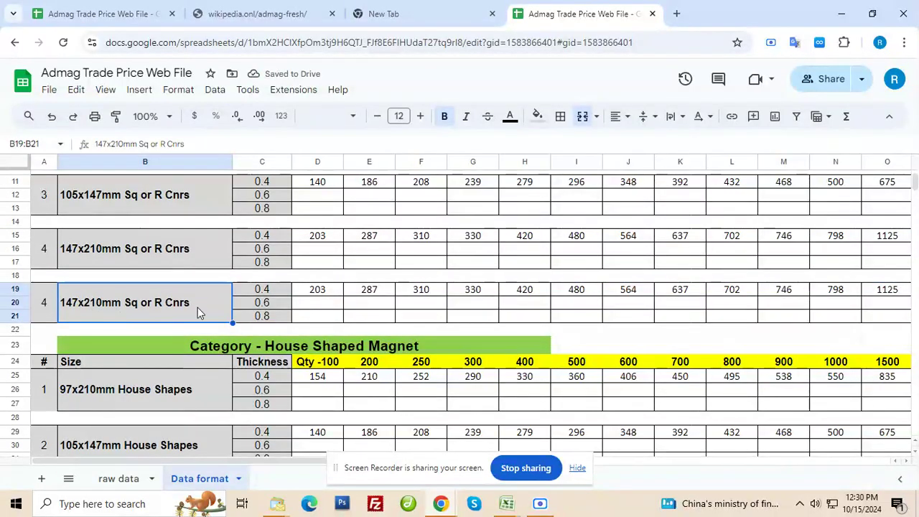
double_click(145, 305)
- Rename the pasted size name in B19 to 'xyz size'
left_click_drag(188, 289, 63, 288)
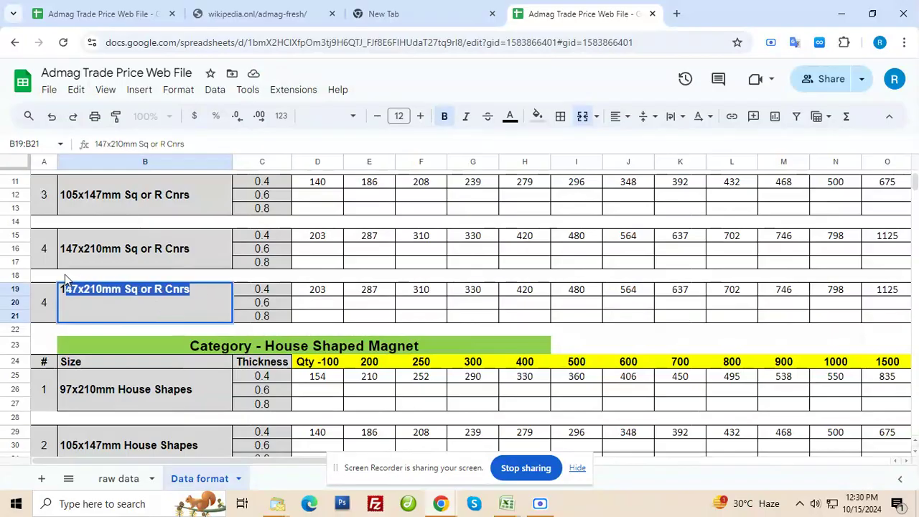
key("BackSpace")
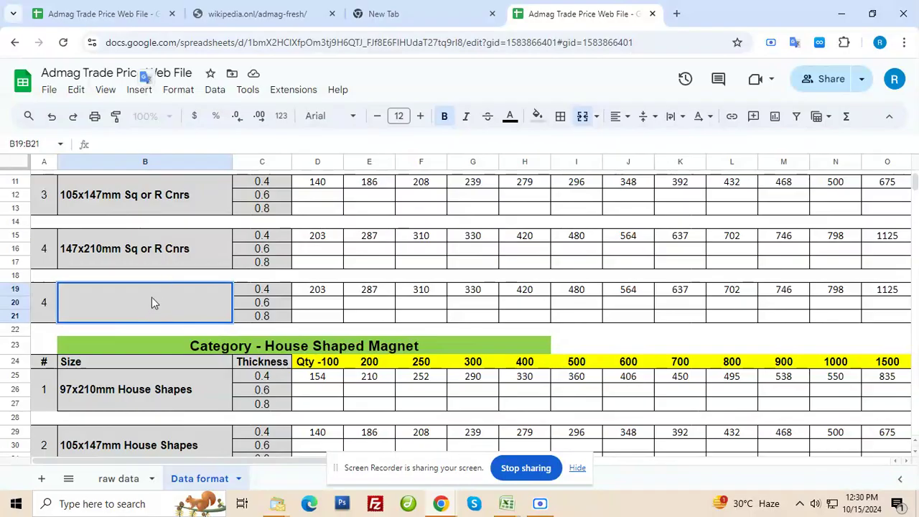
left_click(265, 307)
left_click(171, 303)
type("x")
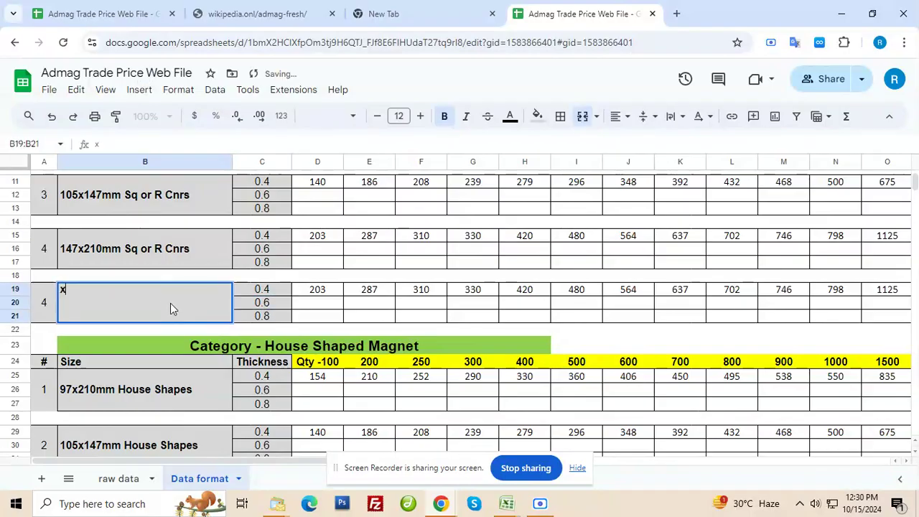
type("yz price")
key("Up")
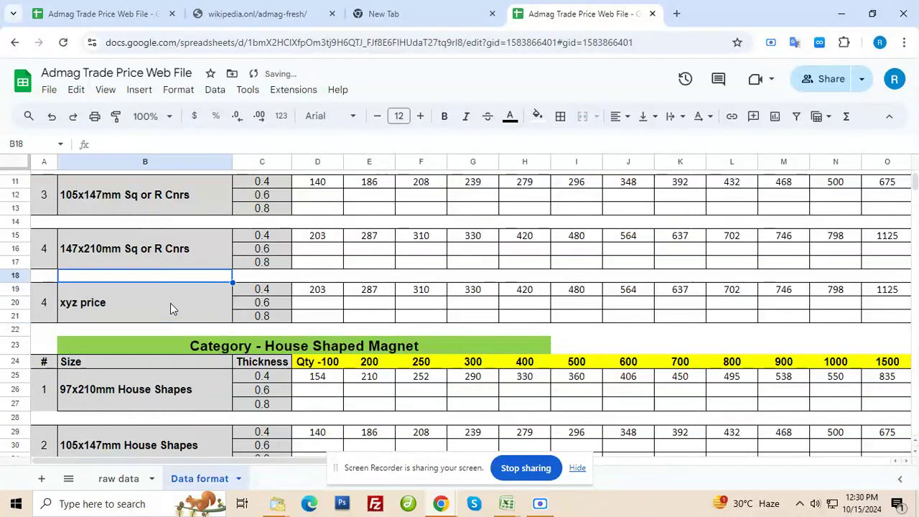
left_click(170, 303)
double_click(171, 303)
double_click(170, 303)
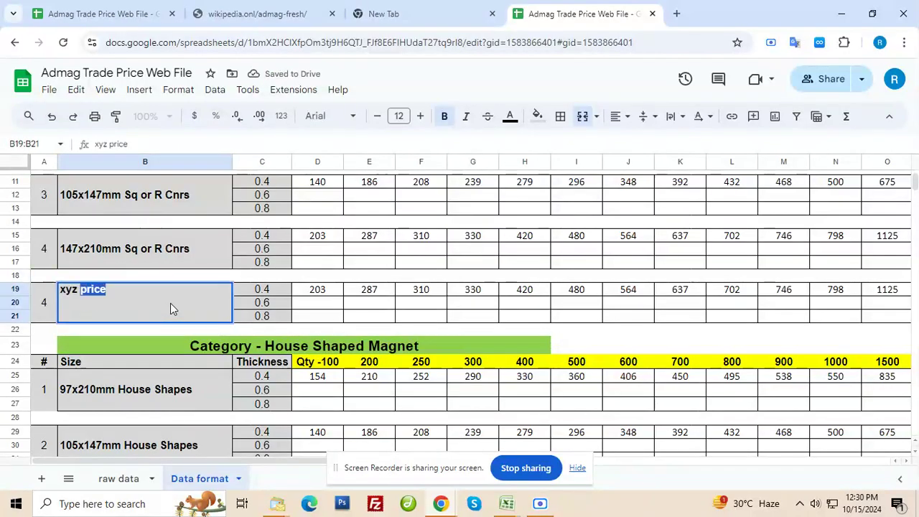
type("size")
key("Return")
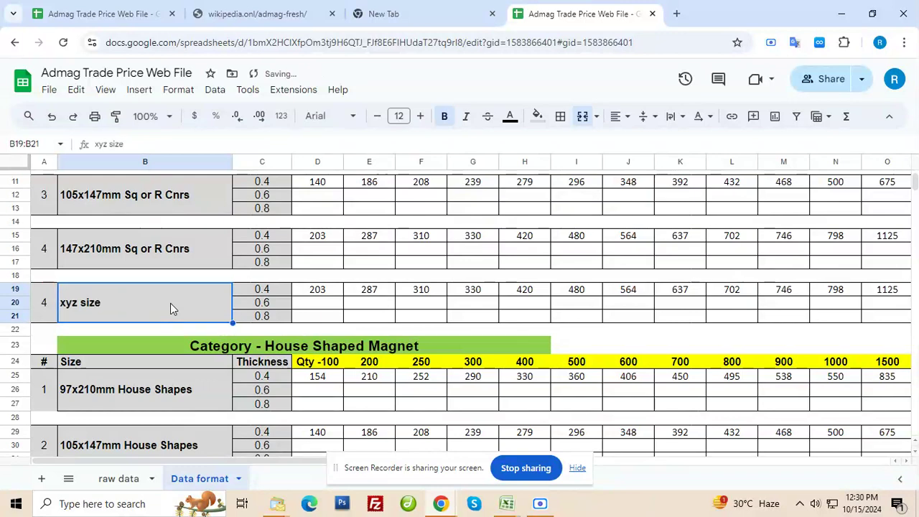
- Clear the copied prices across row 19 from D19 to the end of the row
key("Right")
key("Down")
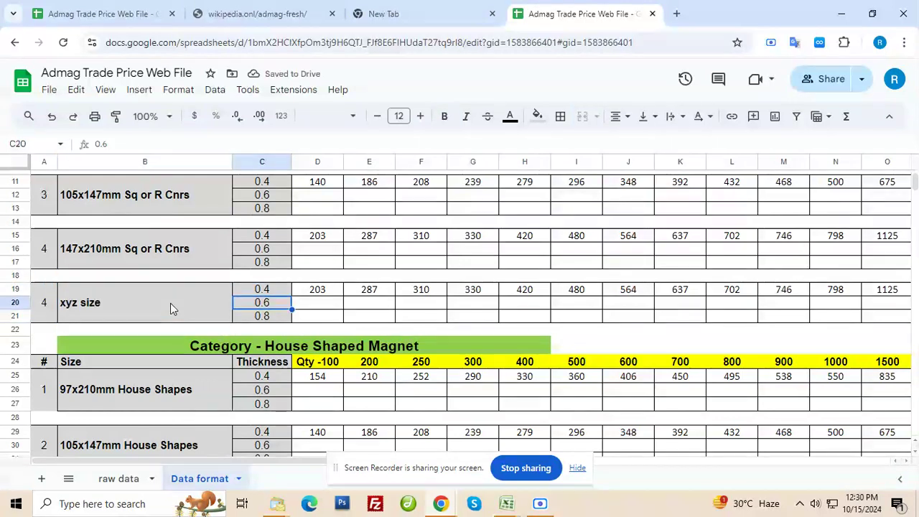
key("Down")
key("Up")
key("Up")
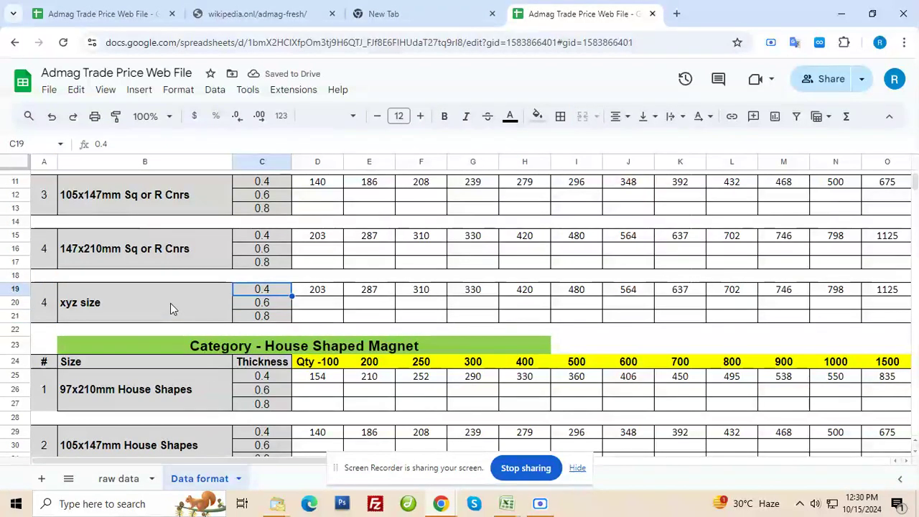
key("Right")
key("ctrl+shift+Right")
key("Delete")
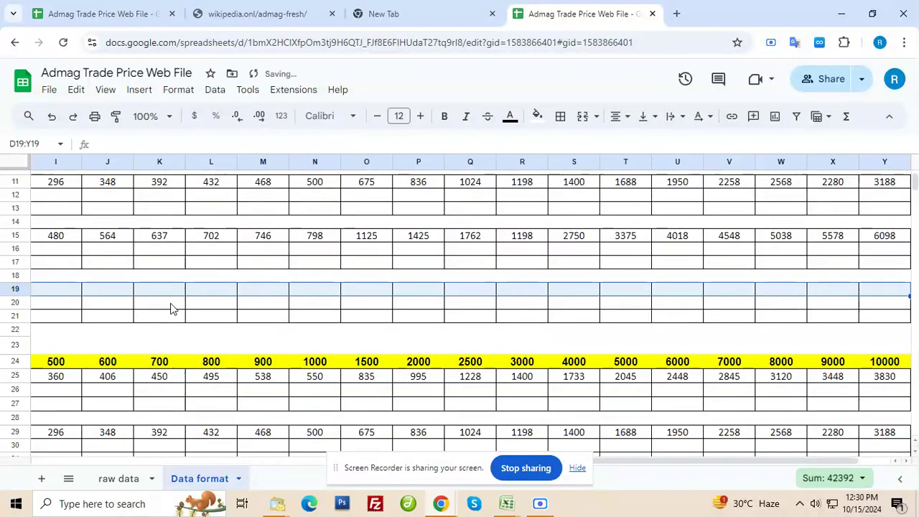
key("Left")
key("Left")
key("Right")
key("Right")
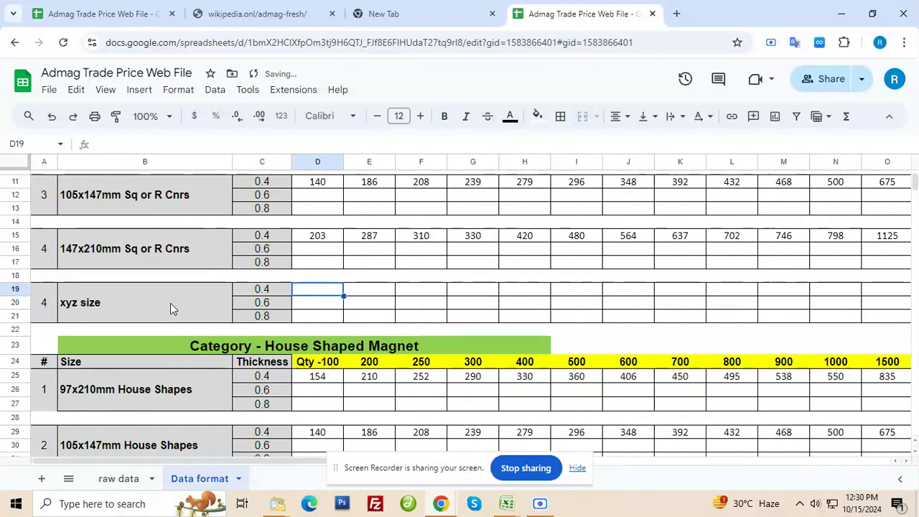
key("Down")
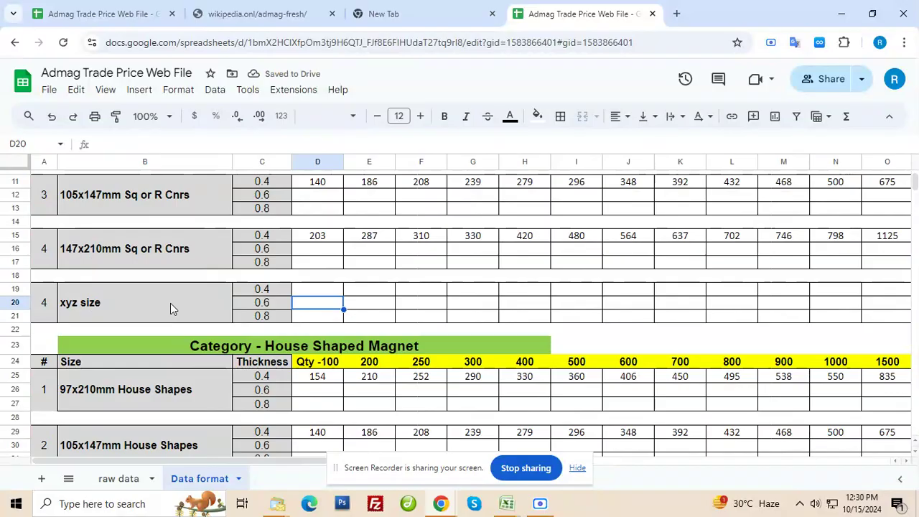
key("Down")
key("Up")
key("Up")
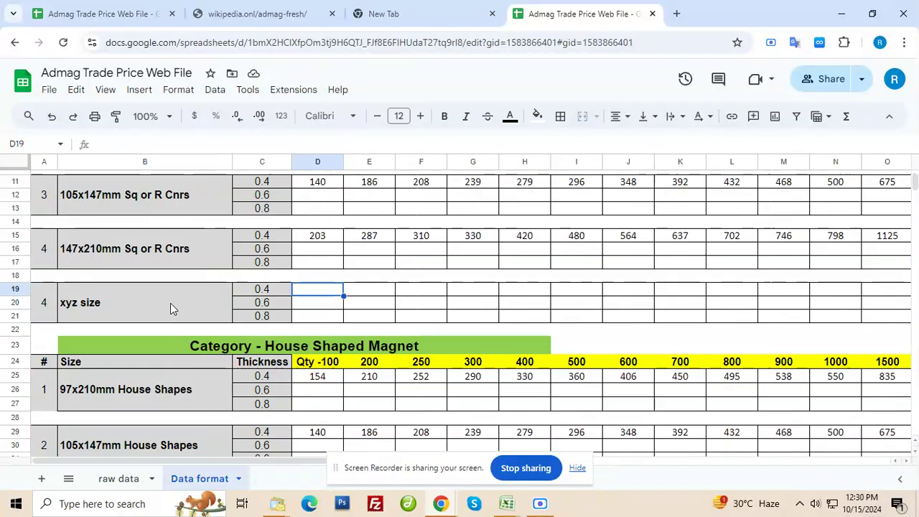
key("Right")
key("Right")
key("Right")
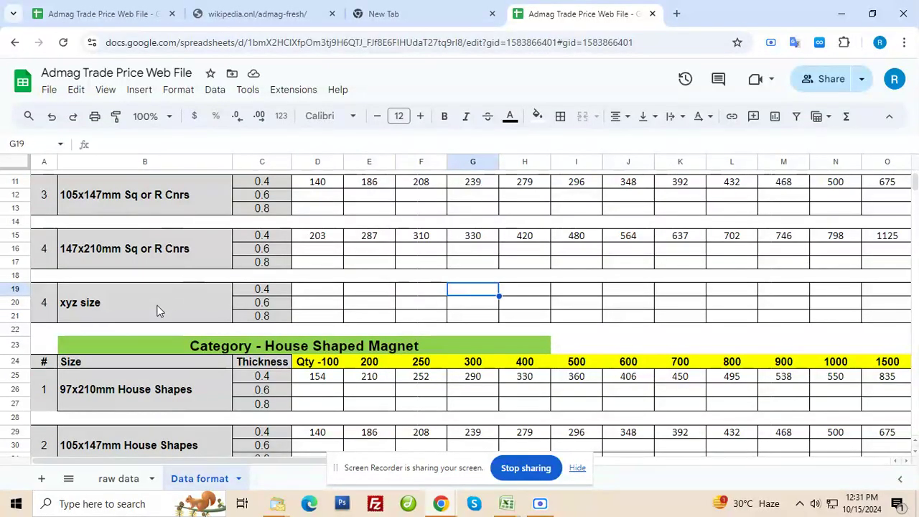
scroll(200, 308, "down", 2)
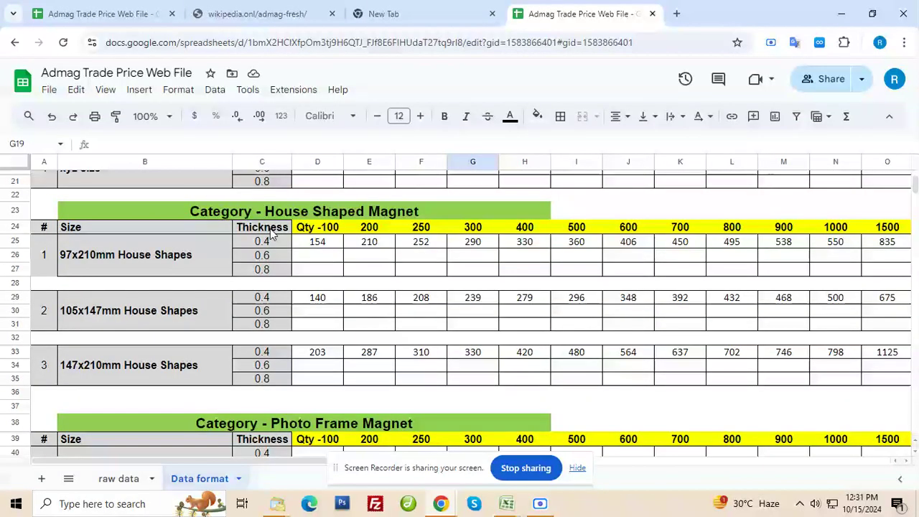
scroll(164, 274, "up", 4)
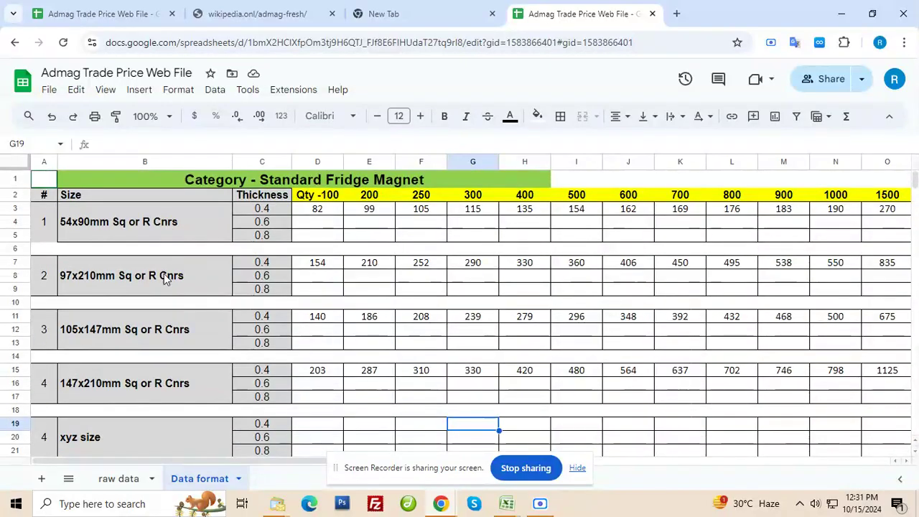
scroll(171, 360, "down", 3)
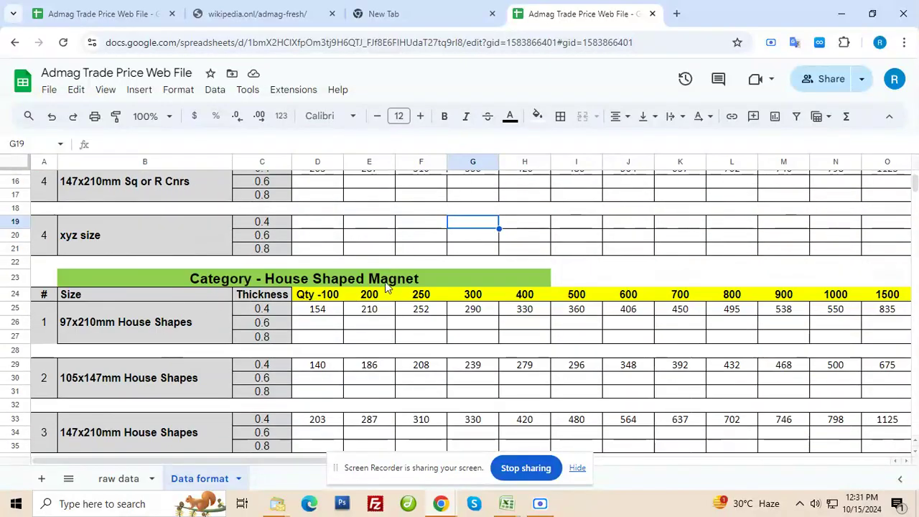
scroll(180, 332, "down", 1)
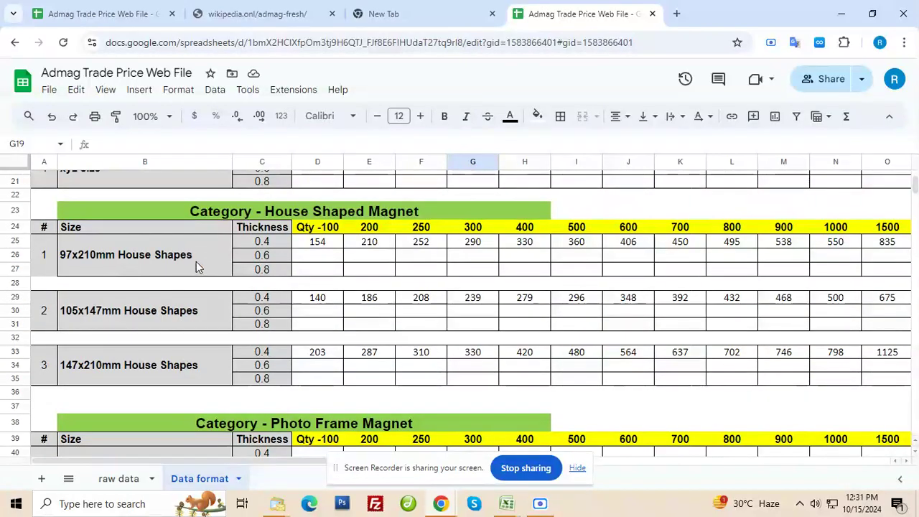
left_click(178, 377)
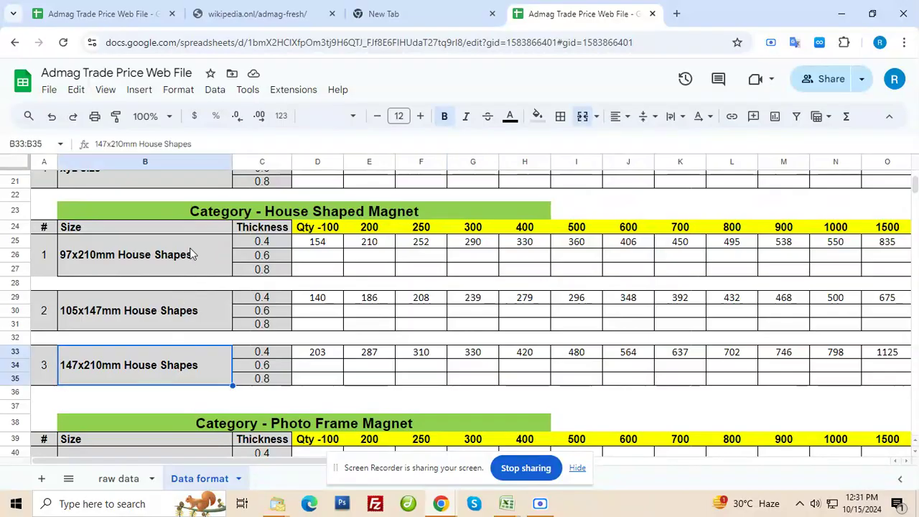
left_click_drag(191, 256, 199, 363)
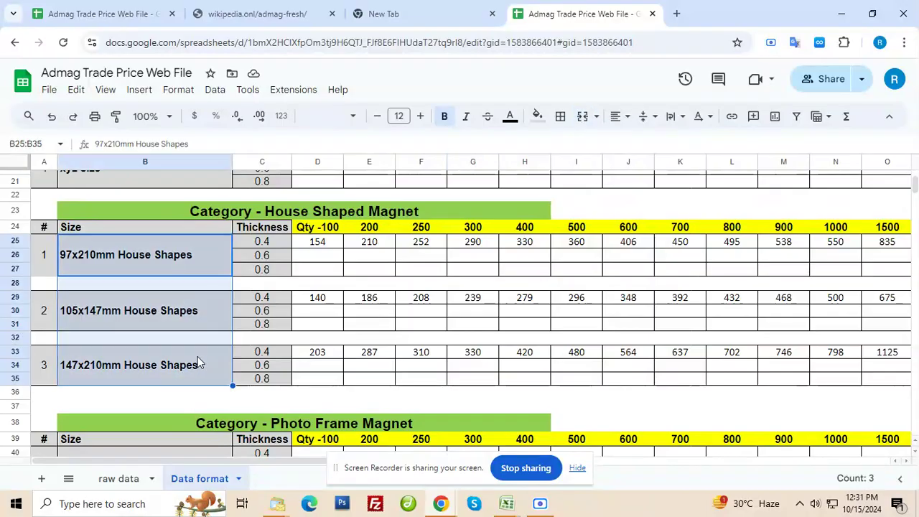
left_click(9, 406)
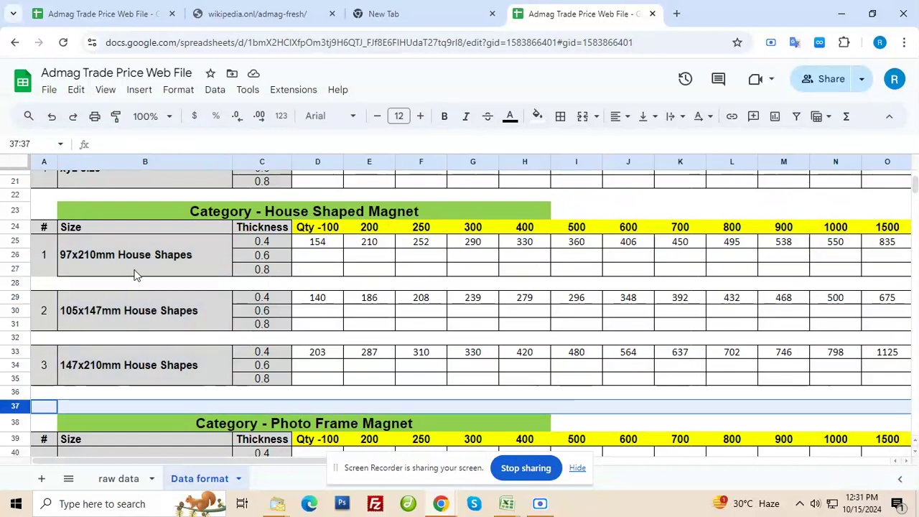
left_click(115, 247)
scroll(191, 318, "down", 3)
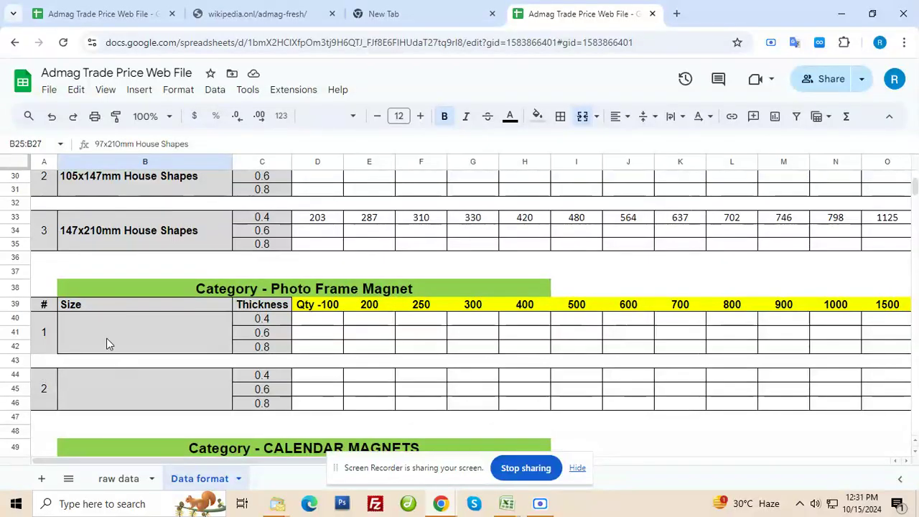
scroll(104, 397, "down", 3)
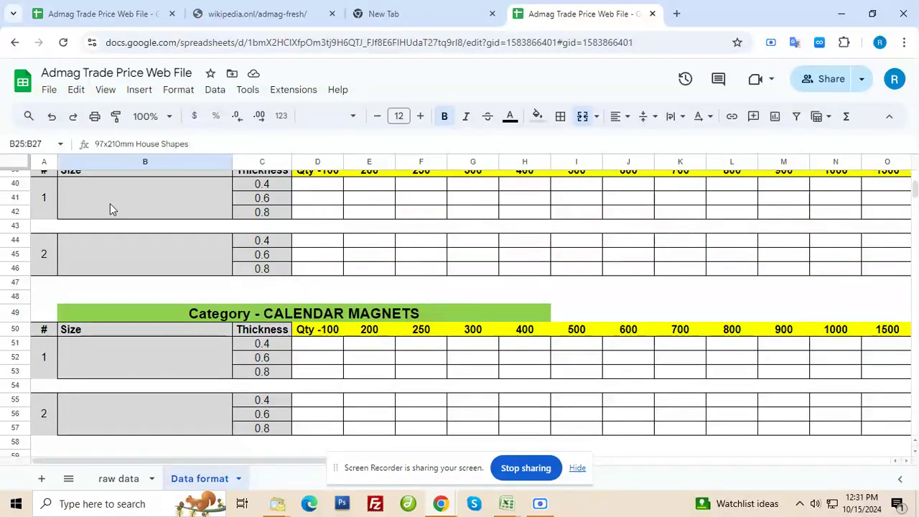
scroll(110, 208, "up", 2)
scroll(331, 244, "down", 2)
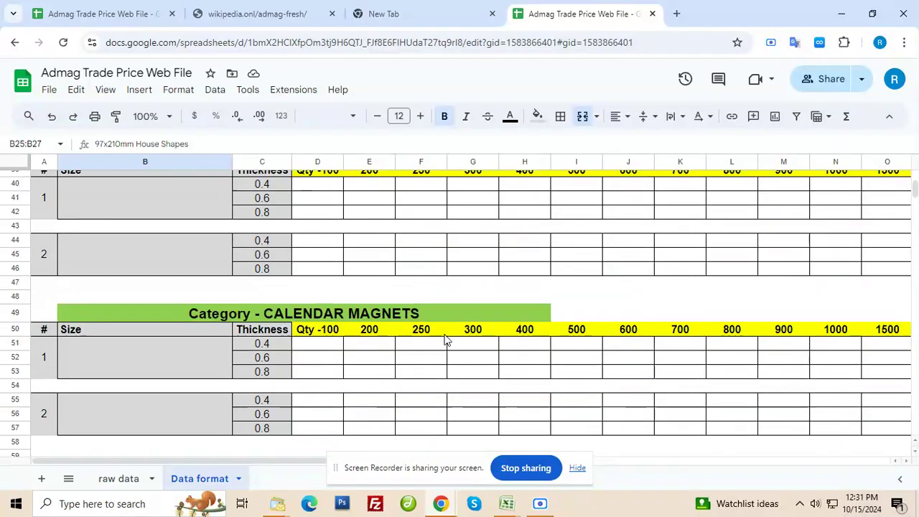
scroll(446, 341, "down", 5)
scroll(359, 287, "down", 5)
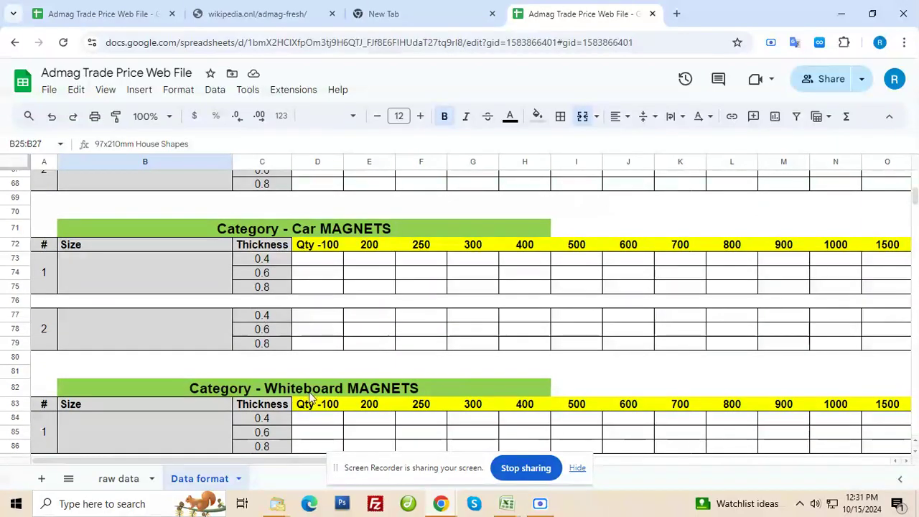
scroll(388, 395, "down", 6)
scroll(295, 370, "up", 3)
scroll(295, 371, "up", 2)
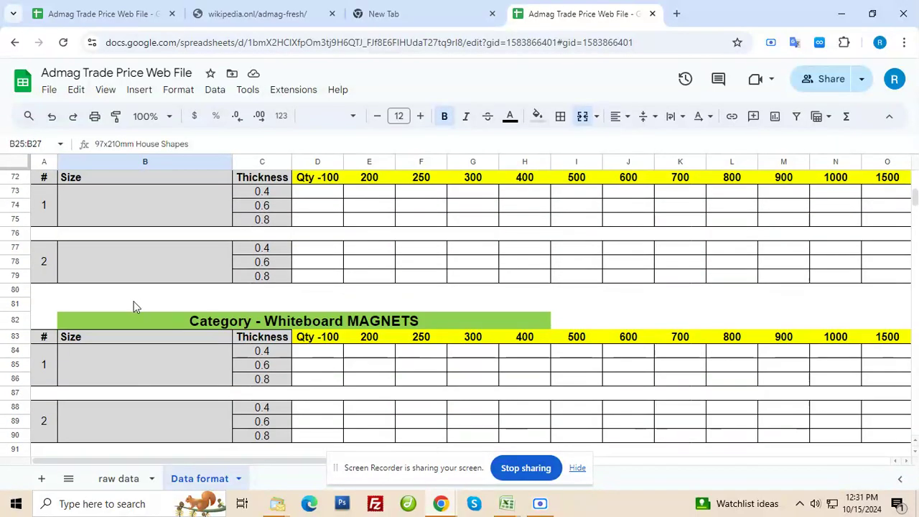
left_click(153, 325)
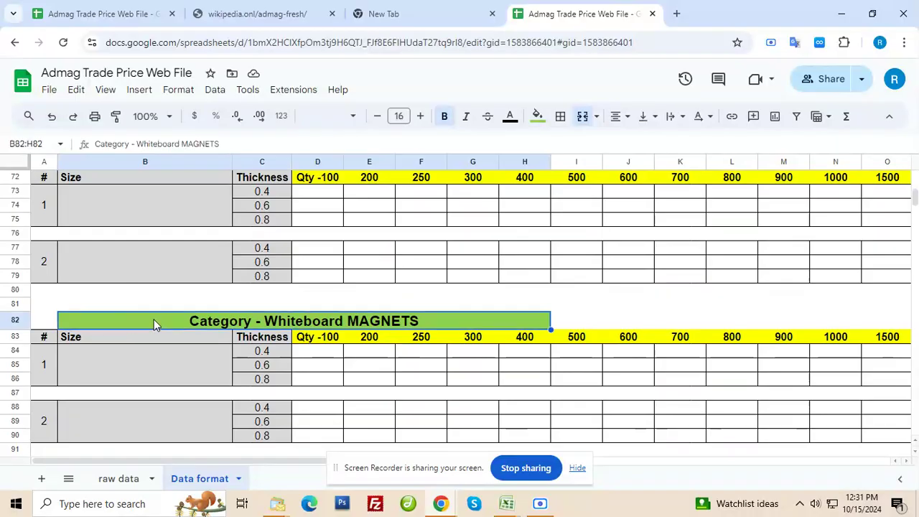
scroll(154, 324, "down", 6)
scroll(189, 318, "up", 3)
left_click(171, 344)
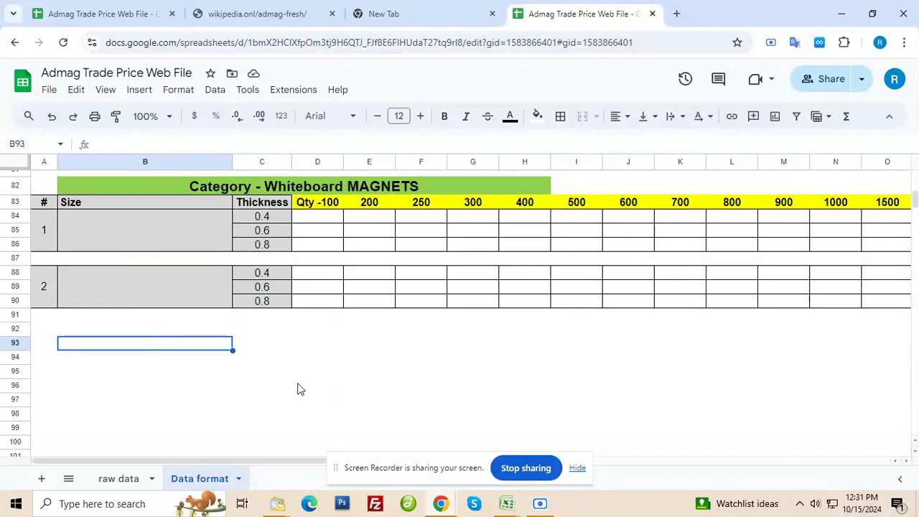
scroll(290, 381, "up", 20)
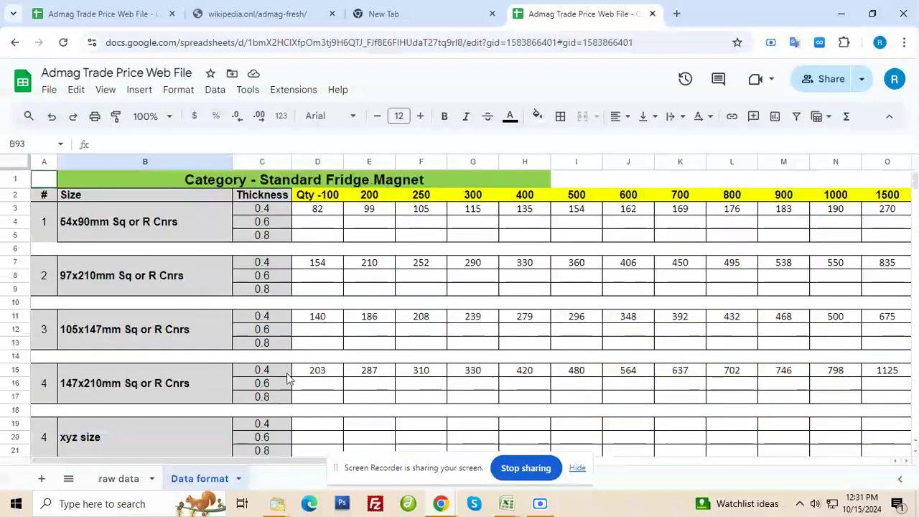
left_click(325, 215)
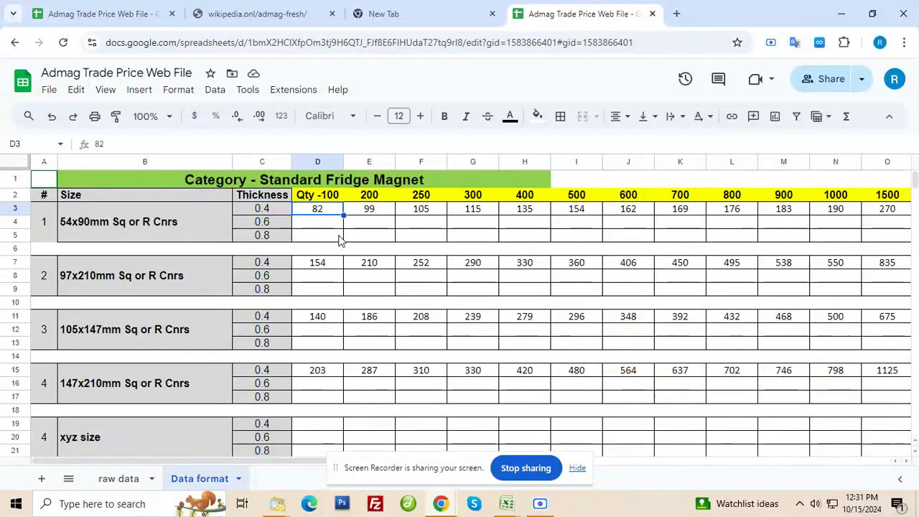
key("Down")
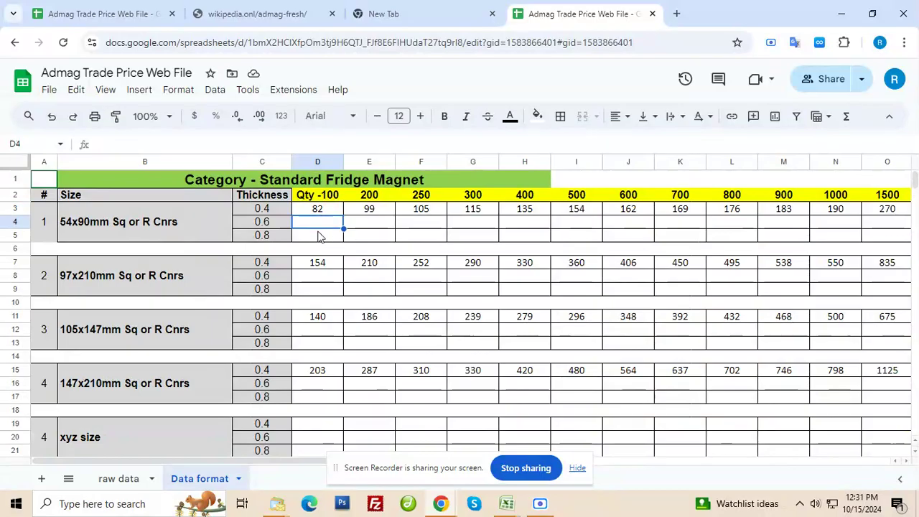
left_click(321, 240)
left_click(321, 225)
left_click(175, 221)
left_click(270, 183)
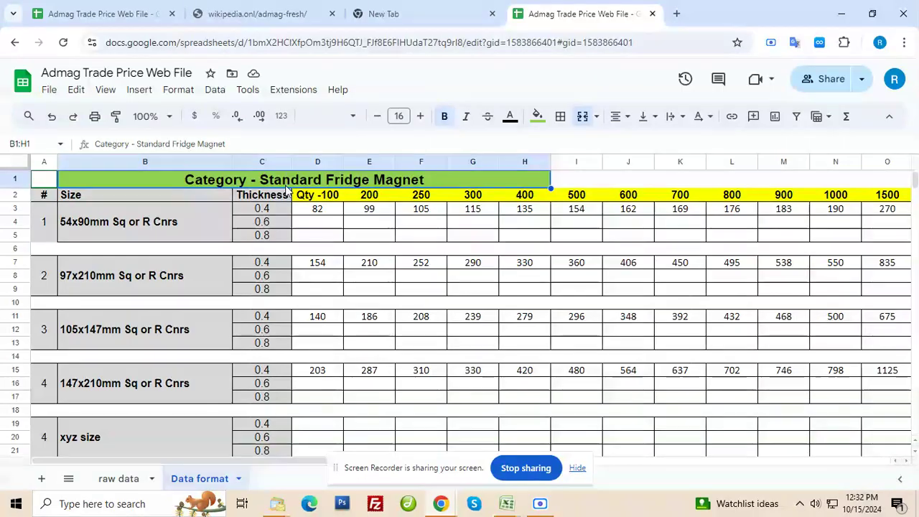
scroll(369, 371, "down", 5)
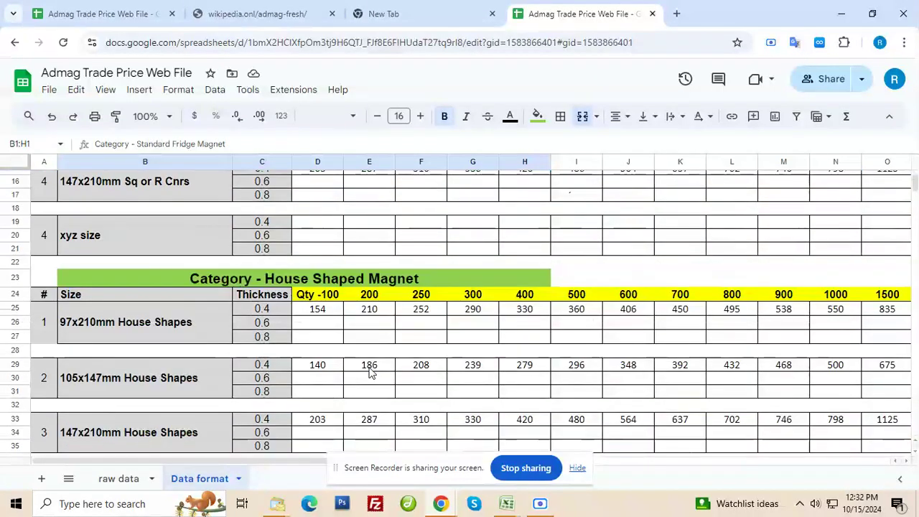
scroll(369, 371, "up", 5)
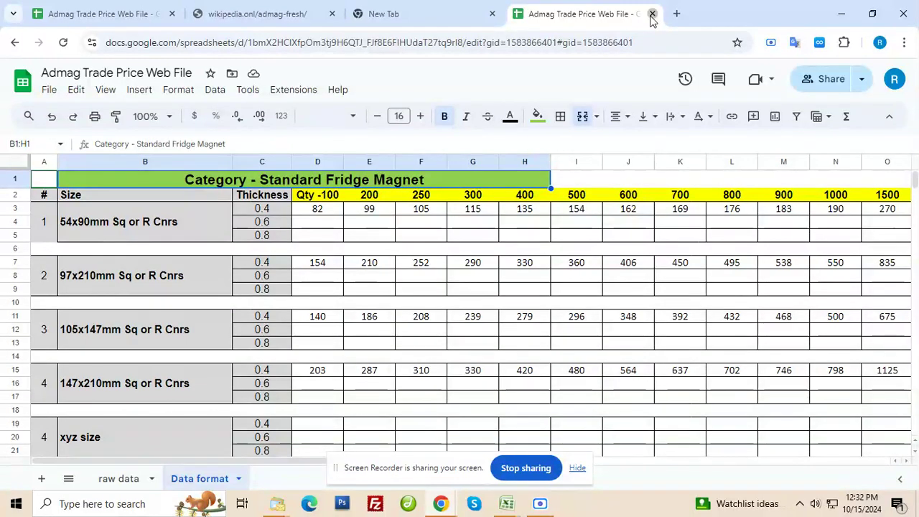
- Delete rows 19–21 holding the xyz size block
scroll(75, 379, "down", 2)
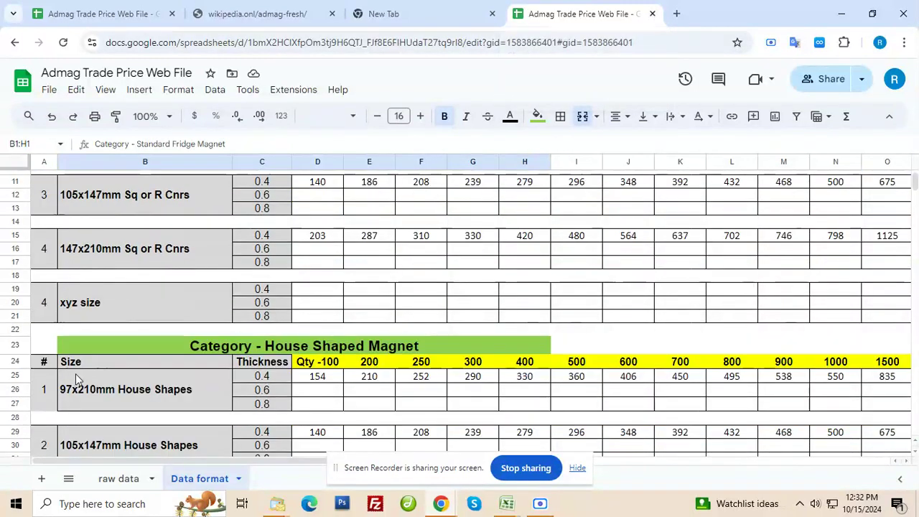
left_click_drag(14, 289, 13, 329)
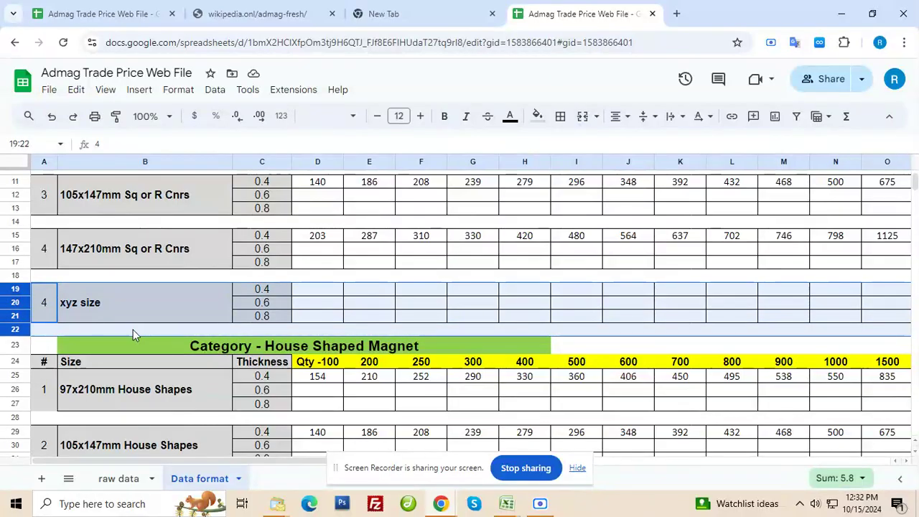
left_click(130, 307)
left_click_drag(15, 289, 13, 313)
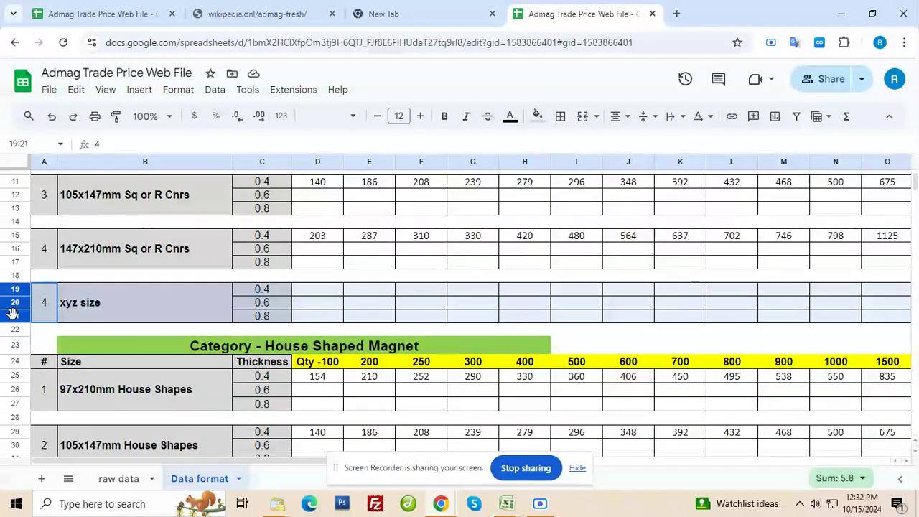
right_click(13, 313)
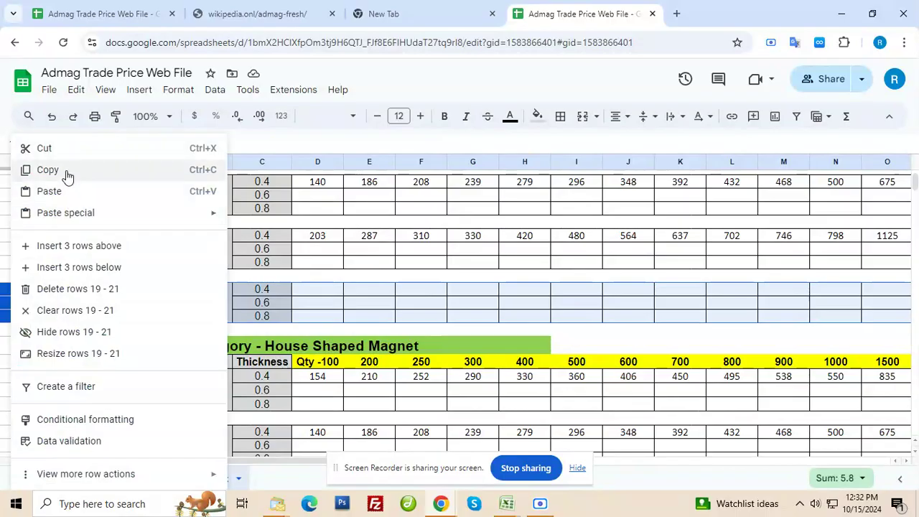
left_click(76, 289)
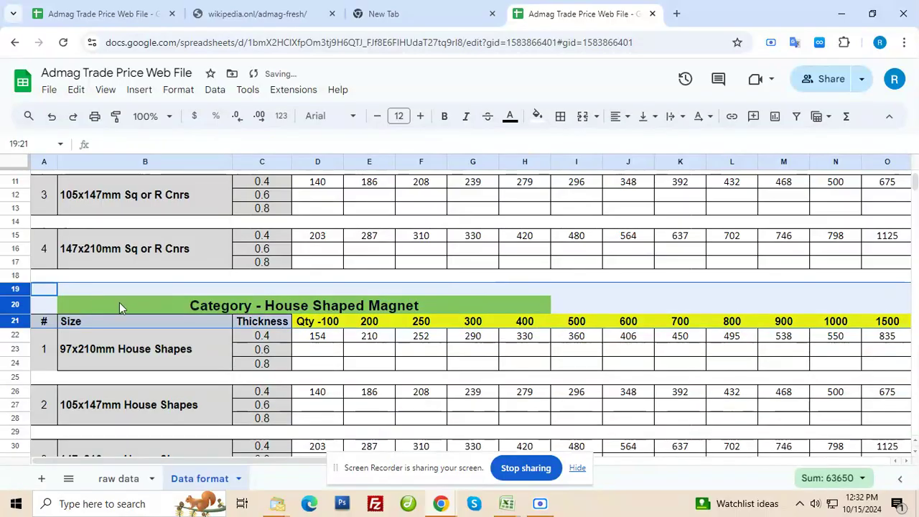
left_click(115, 277)
scroll(457, 337, "up", 3)
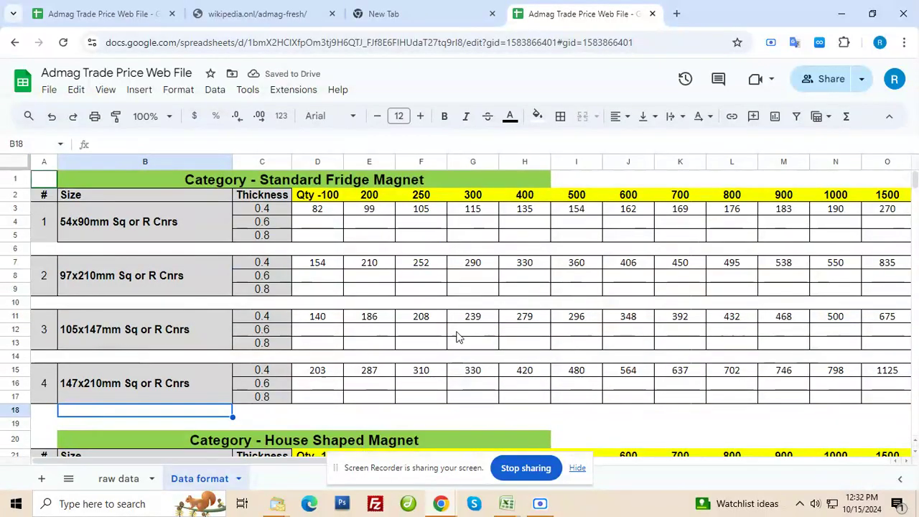
scroll(452, 341, "down", 6)
scroll(451, 345, "up", 6)
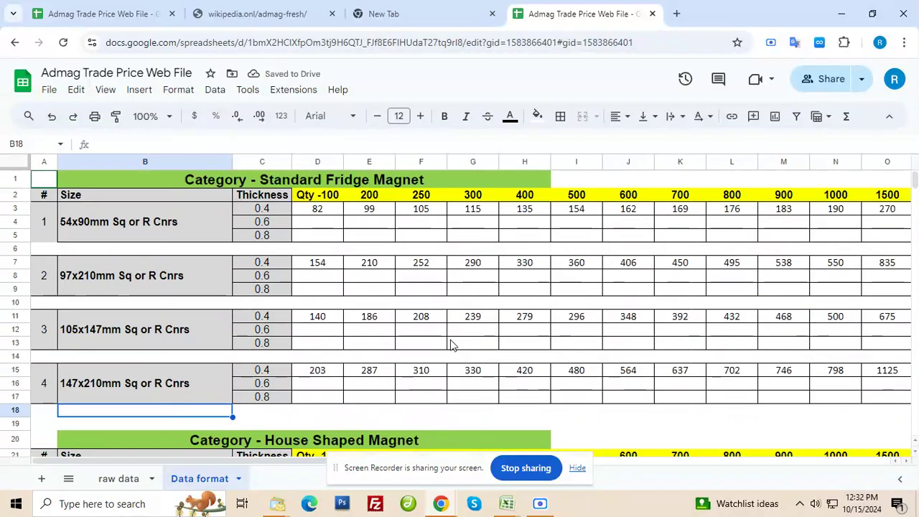
left_click(121, 184)
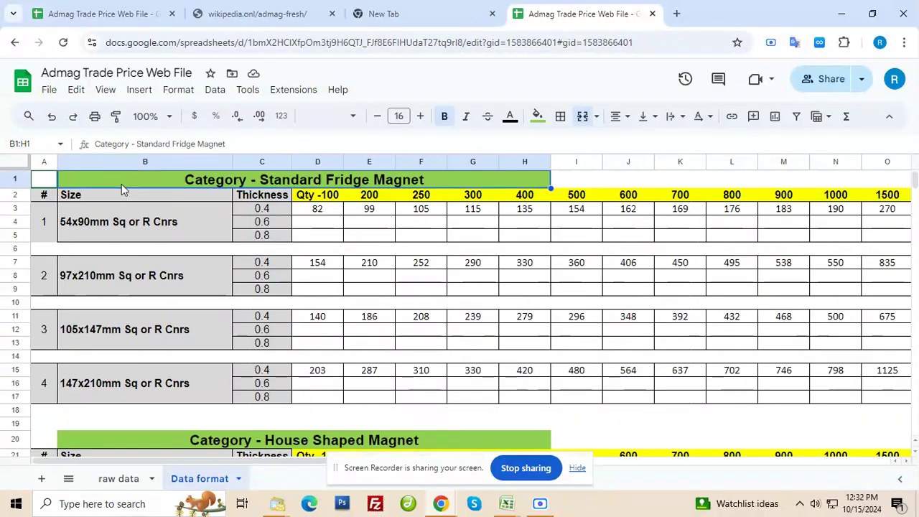